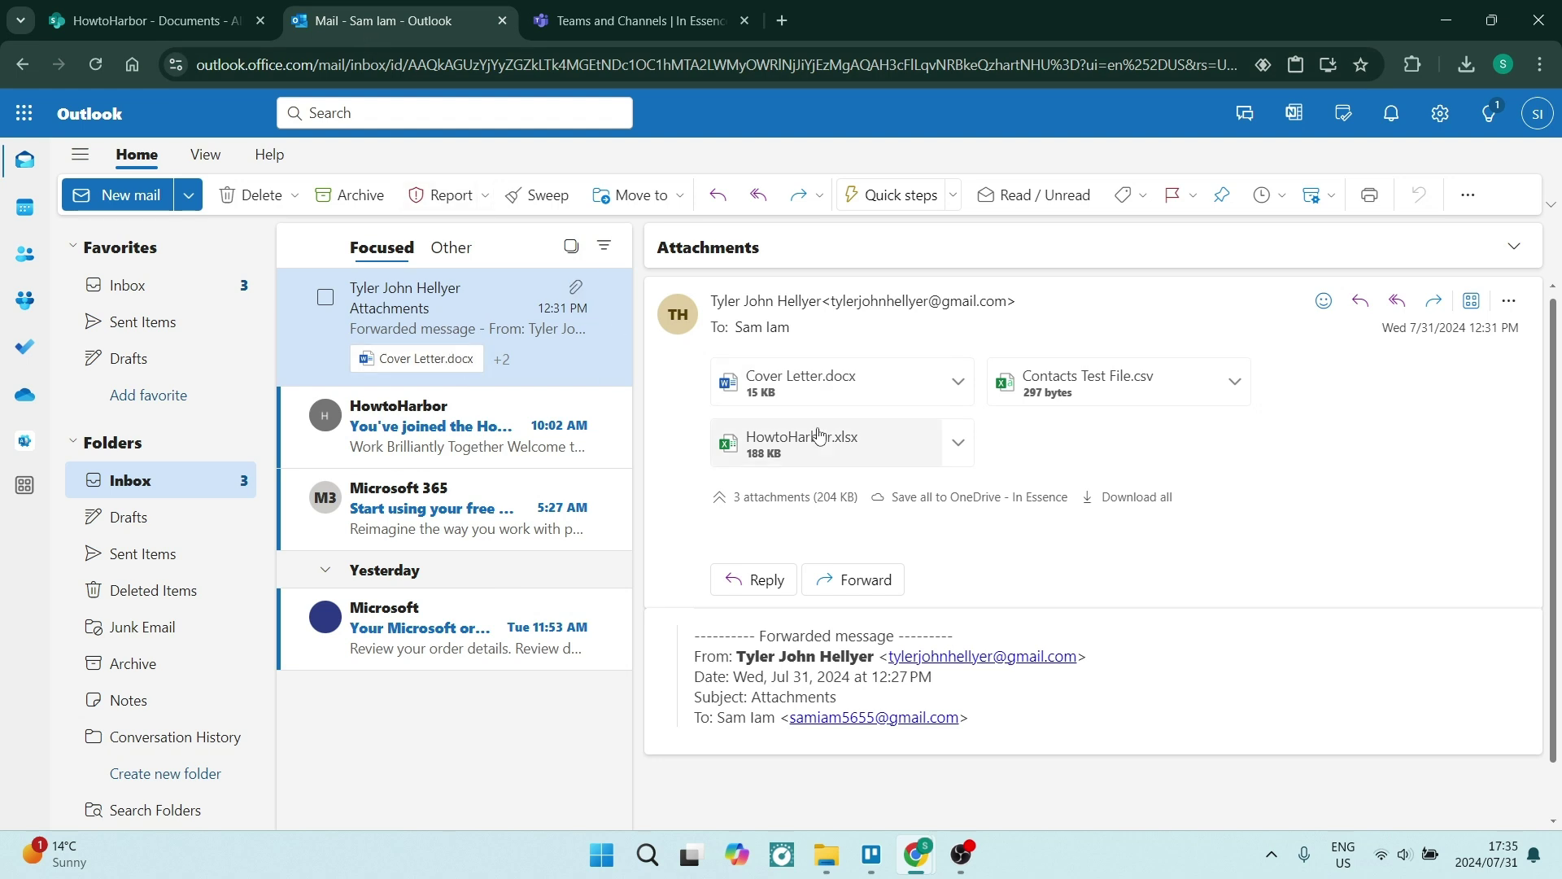
{"action": "left_click", "coordinate": [959, 382]}
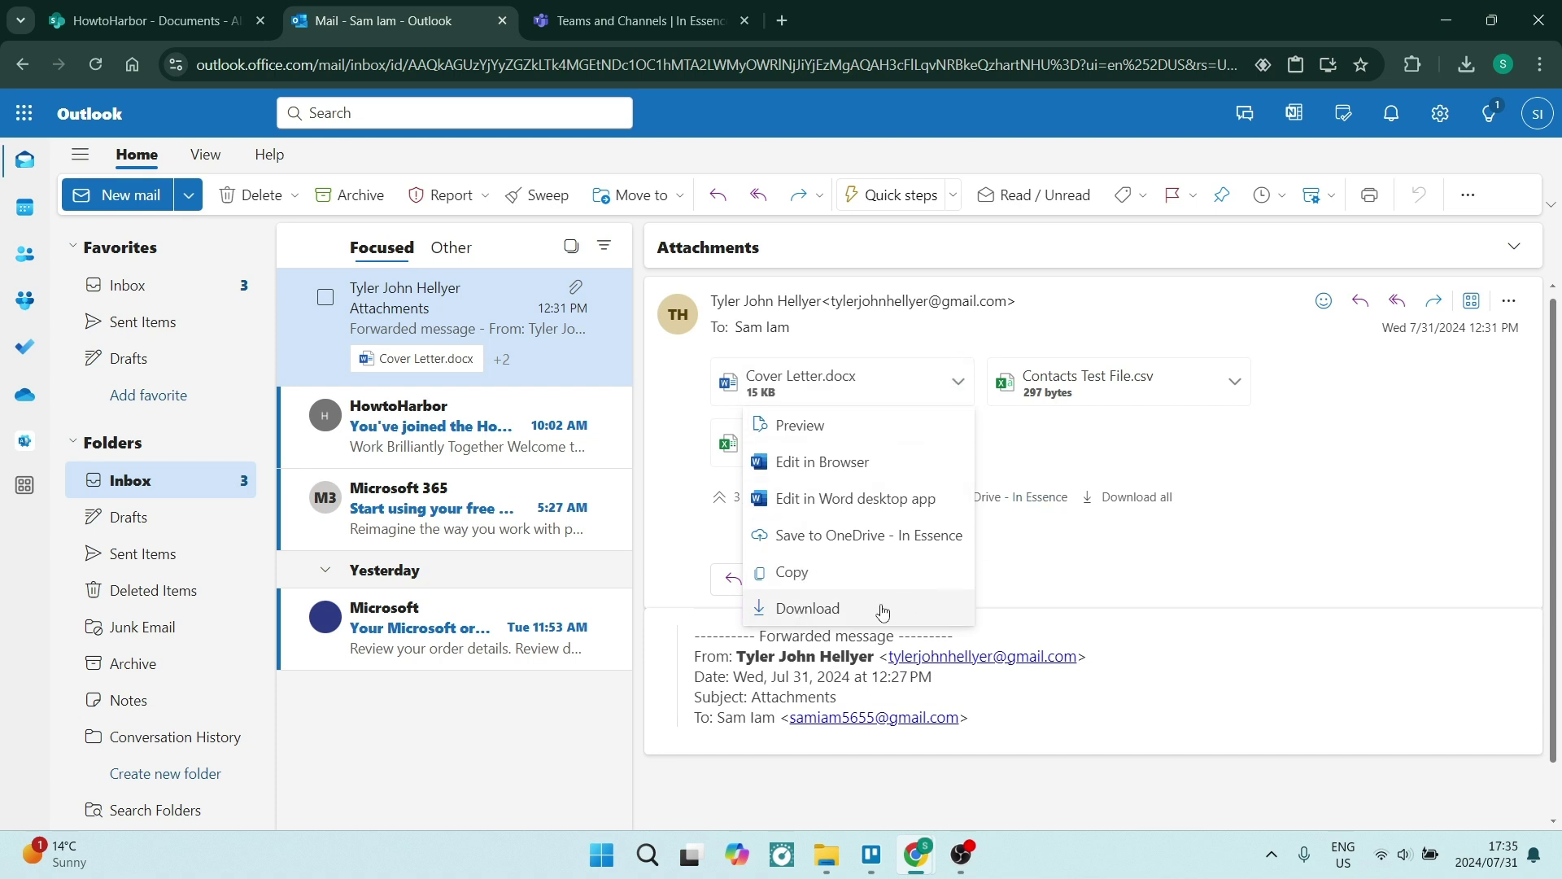
{"action": "key", "text": "Escape"}
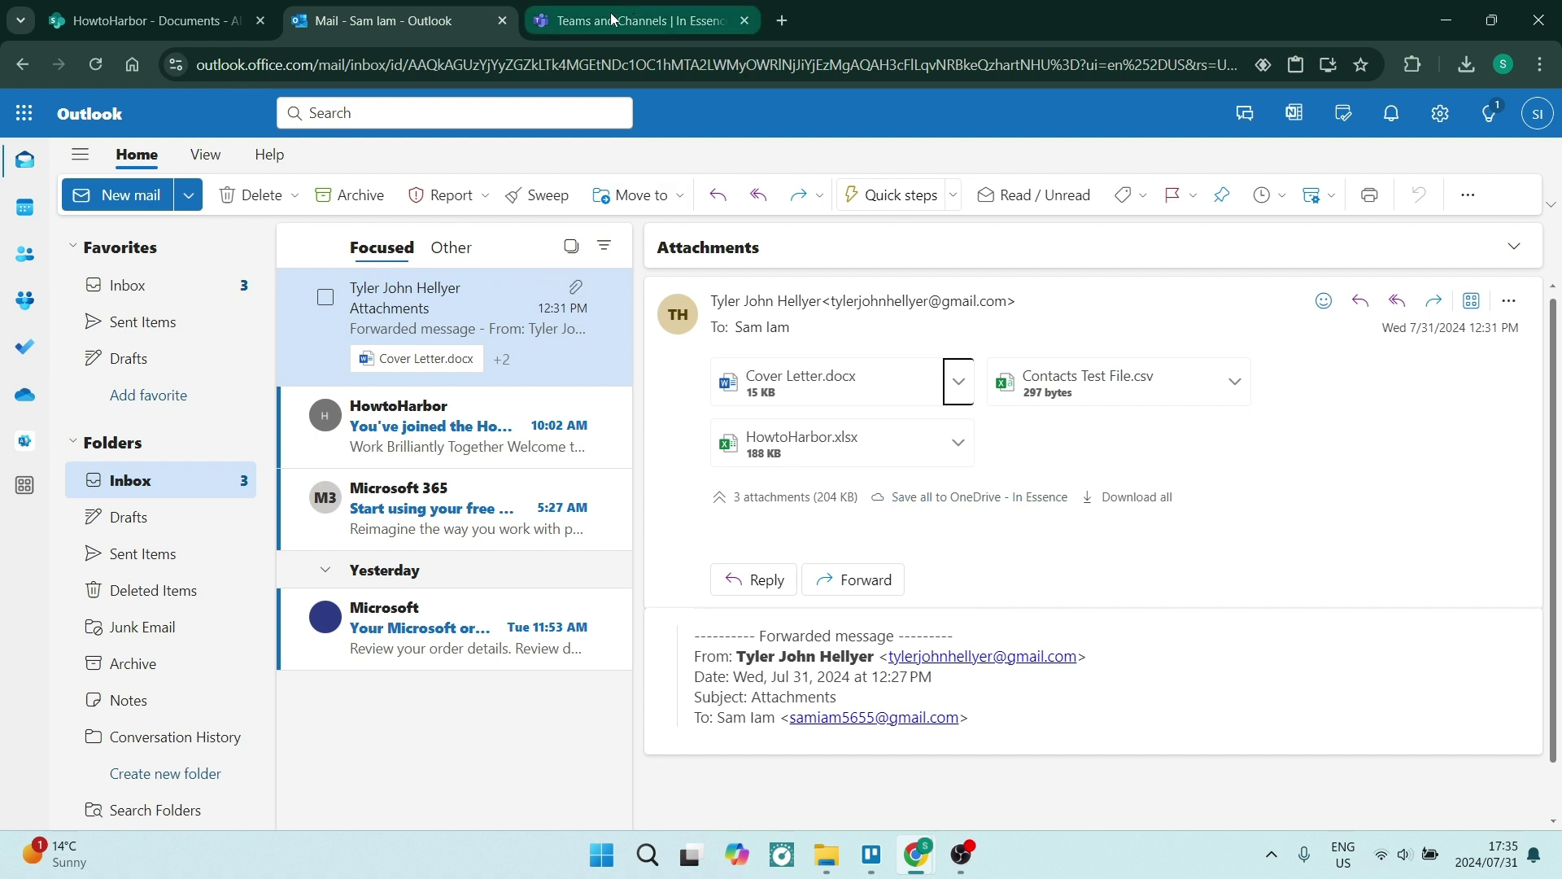
- Open the empty Email Attachments folder in HowtoHarbor Documents and glance at its Upload options
{"action": "left_click", "coordinate": [135, 23]}
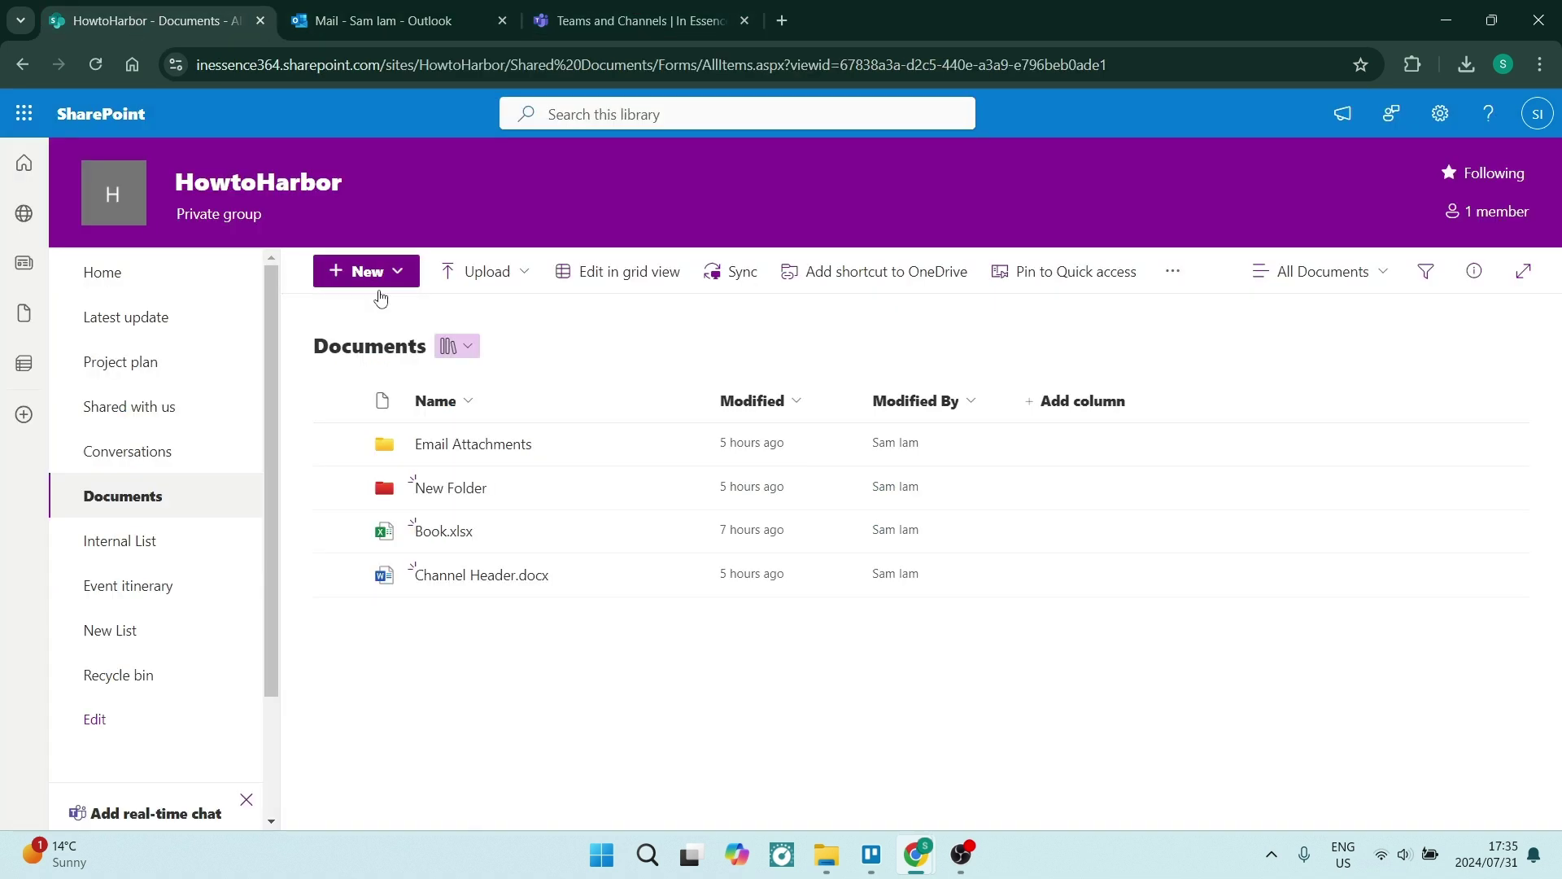
{"action": "left_click", "coordinate": [133, 501]}
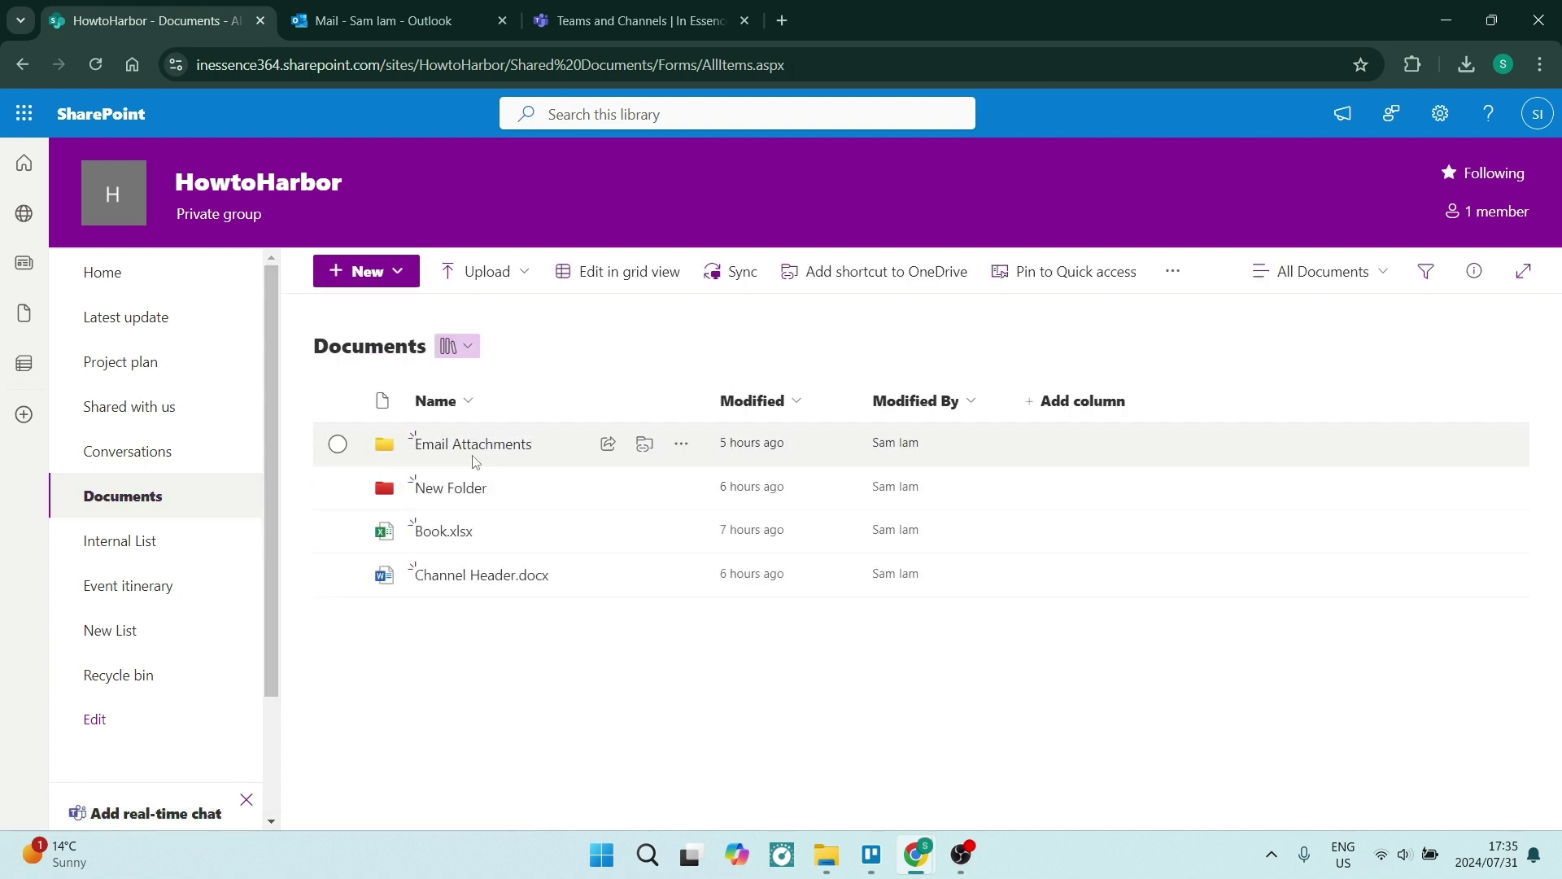
{"action": "left_click", "coordinate": [461, 450]}
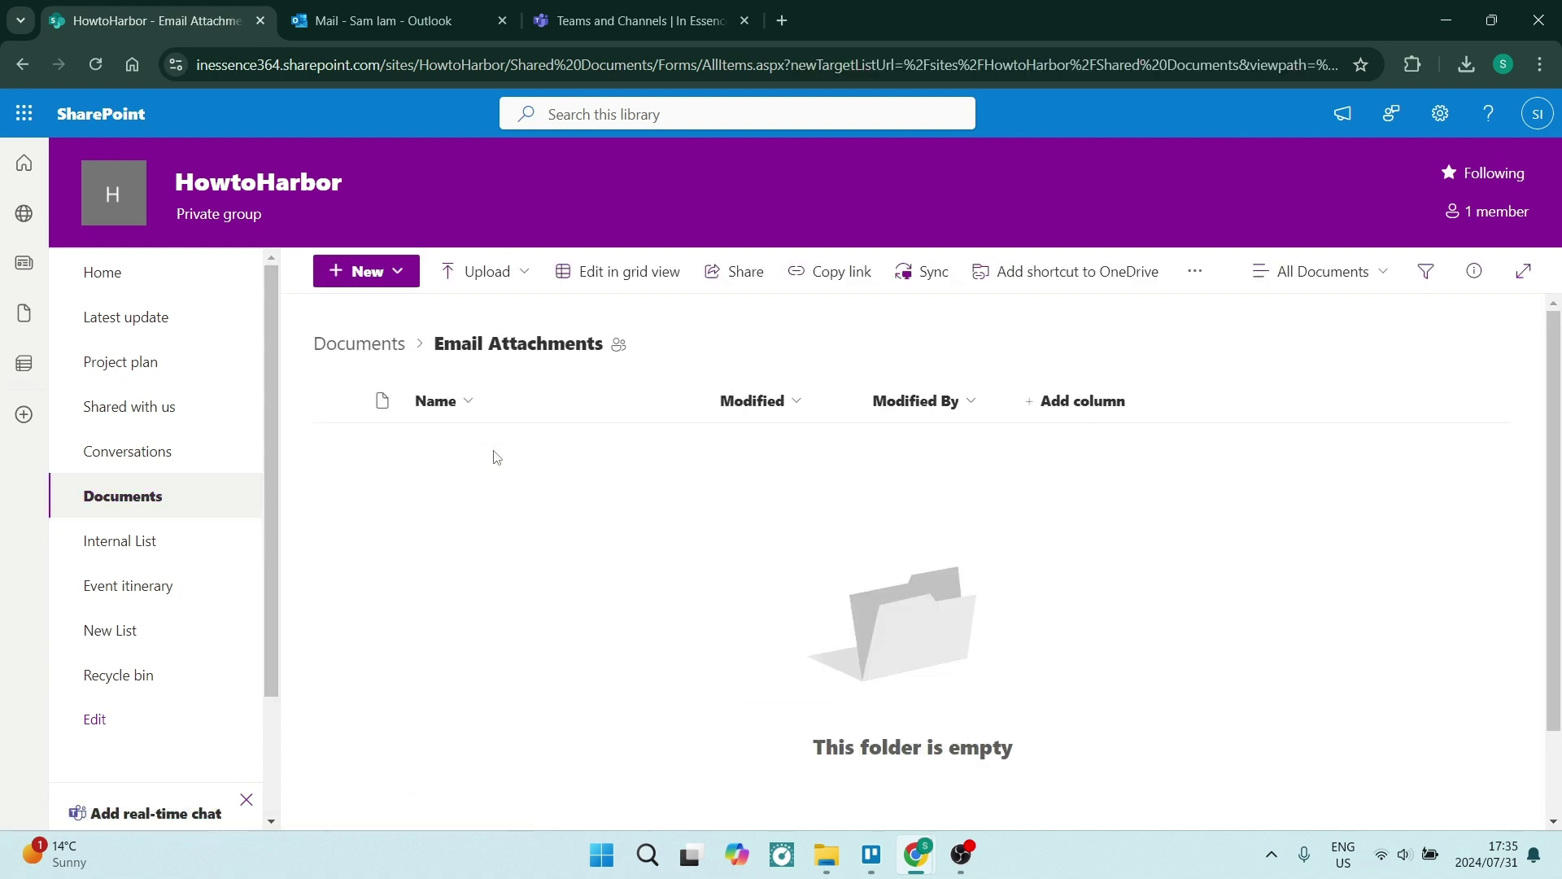
{"action": "left_click", "coordinate": [504, 277]}
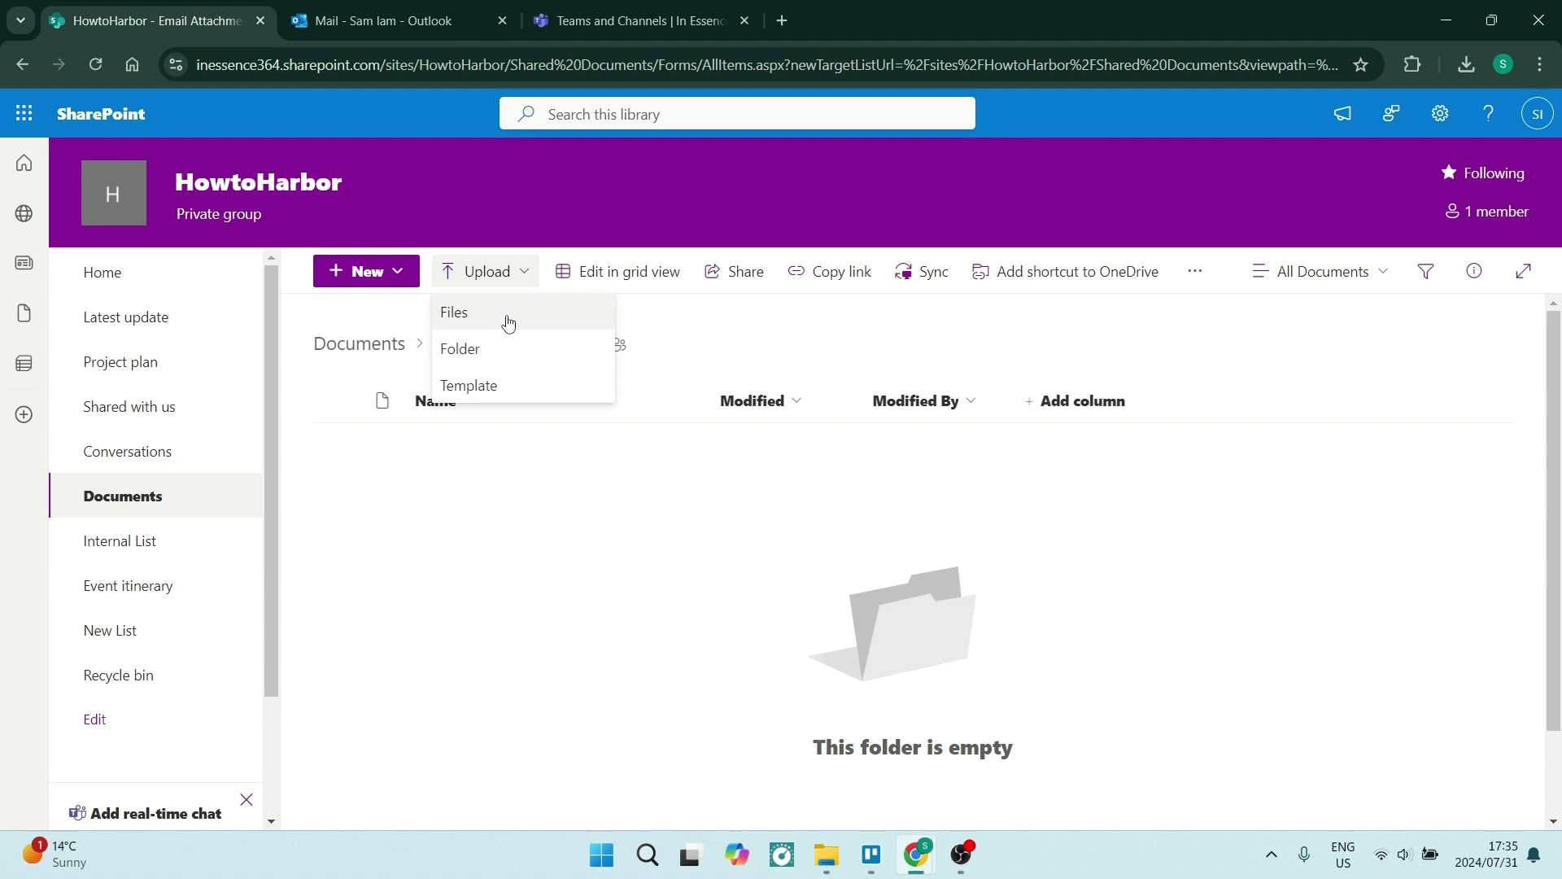
{"action": "left_click", "coordinate": [489, 518]}
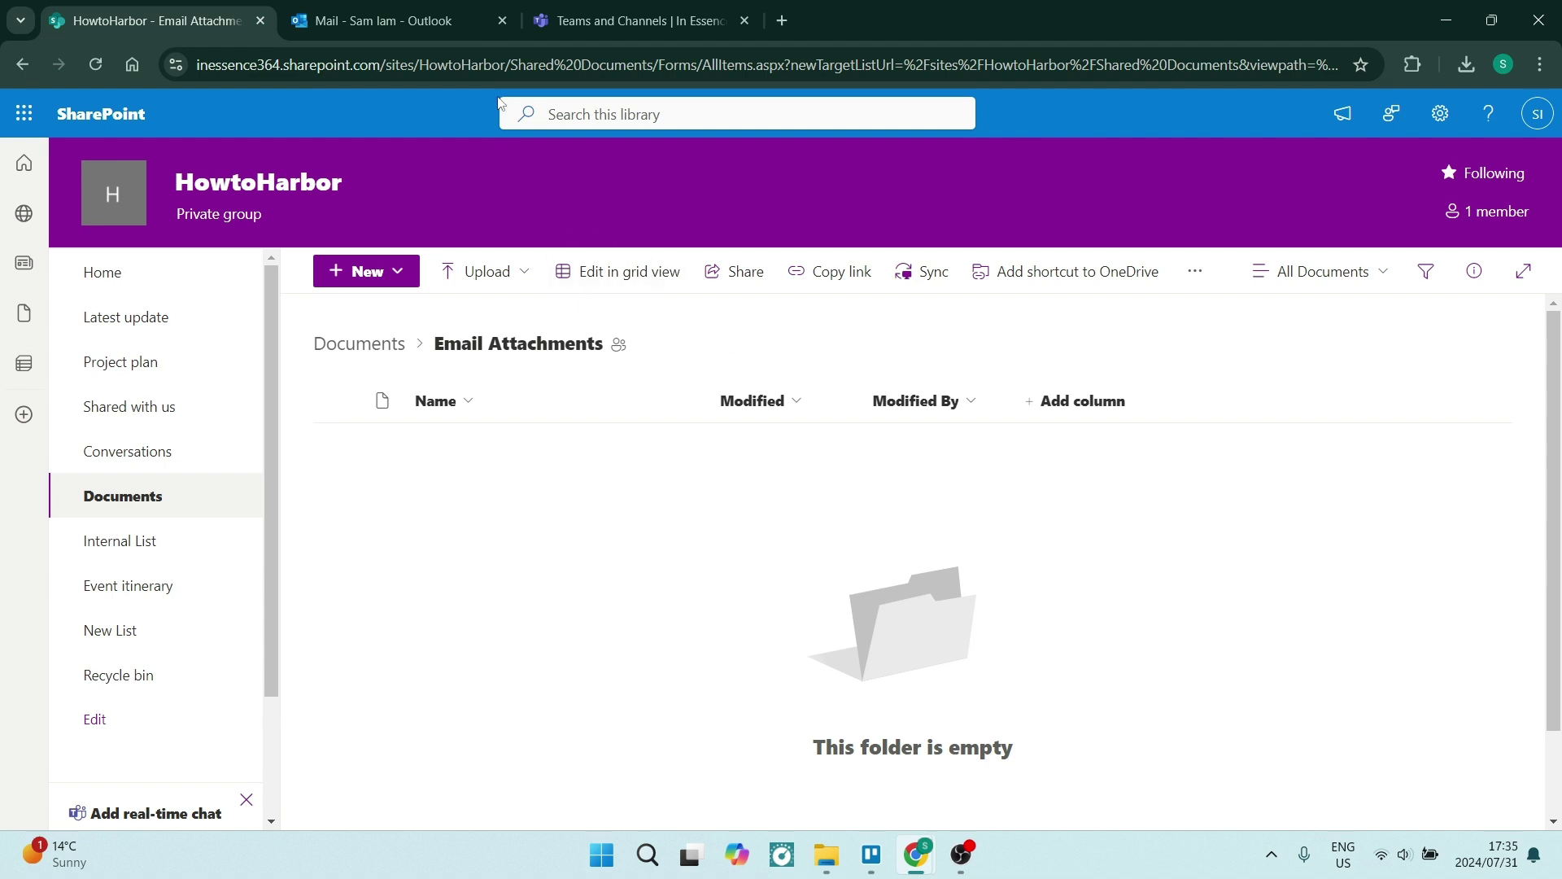
- Check the Teams General channel, then go back to the Attachments email in Outlook
{"action": "left_click", "coordinate": [571, 22]}
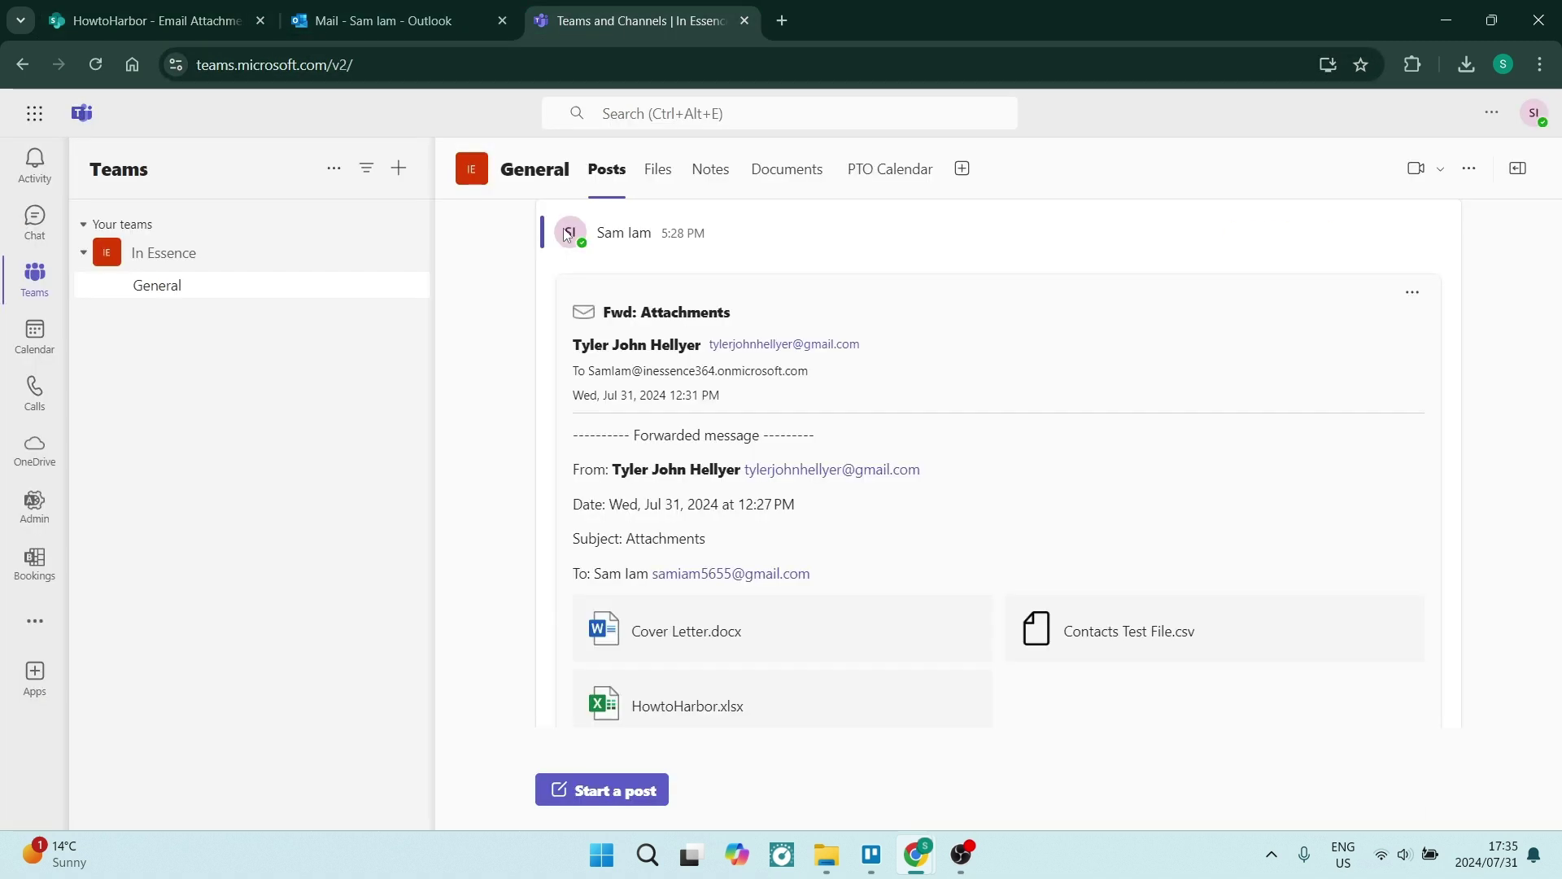
{"action": "scroll", "coordinate": [698, 411], "scroll_direction": "up", "scroll_amount": 3}
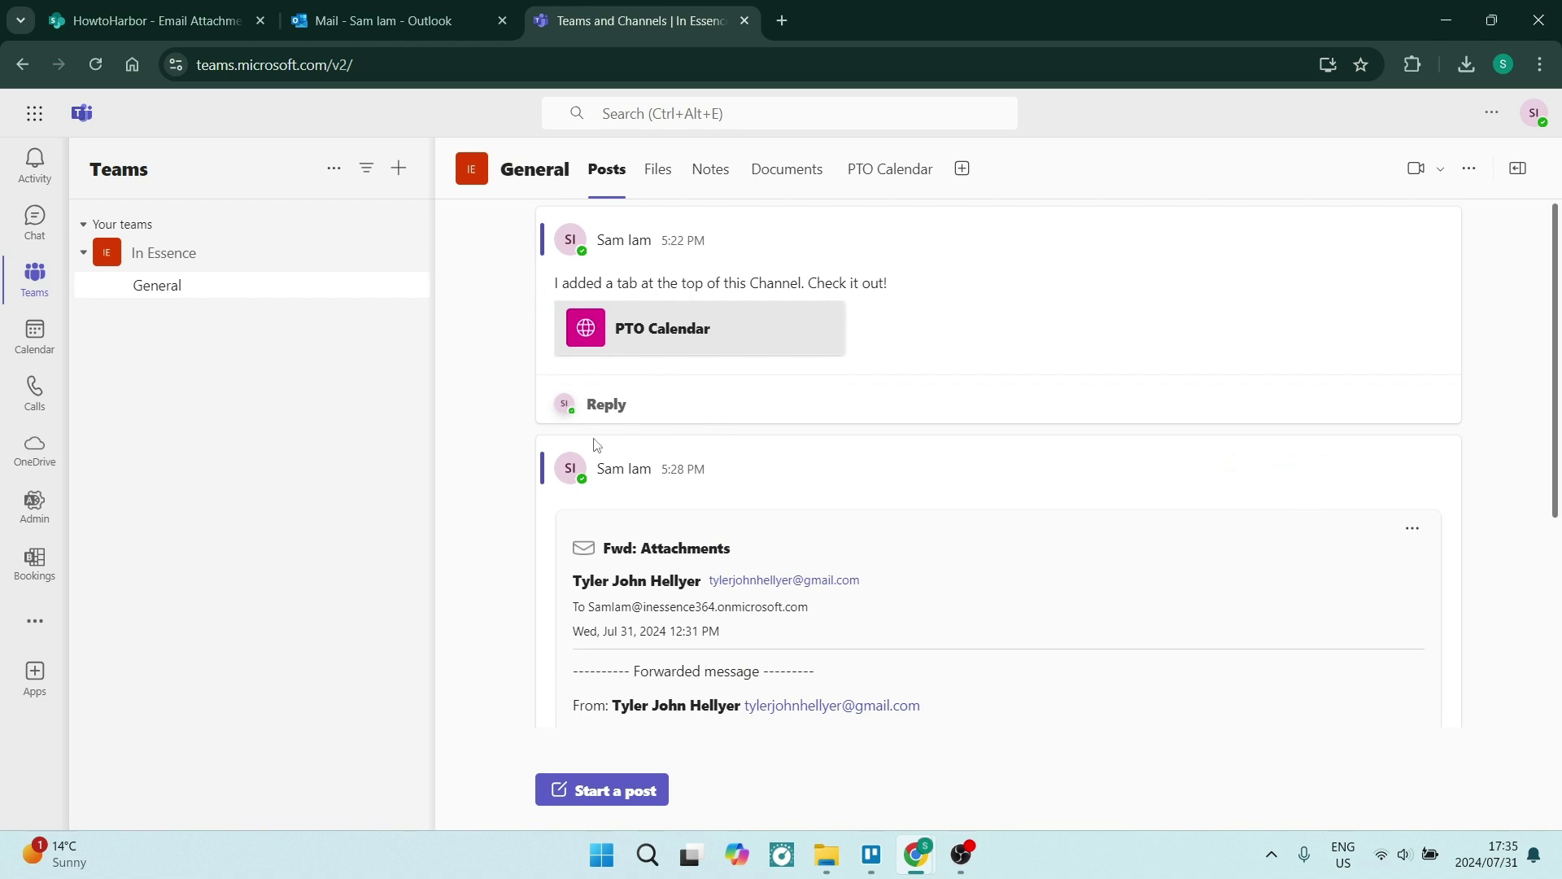
{"action": "left_click", "coordinate": [344, 22]}
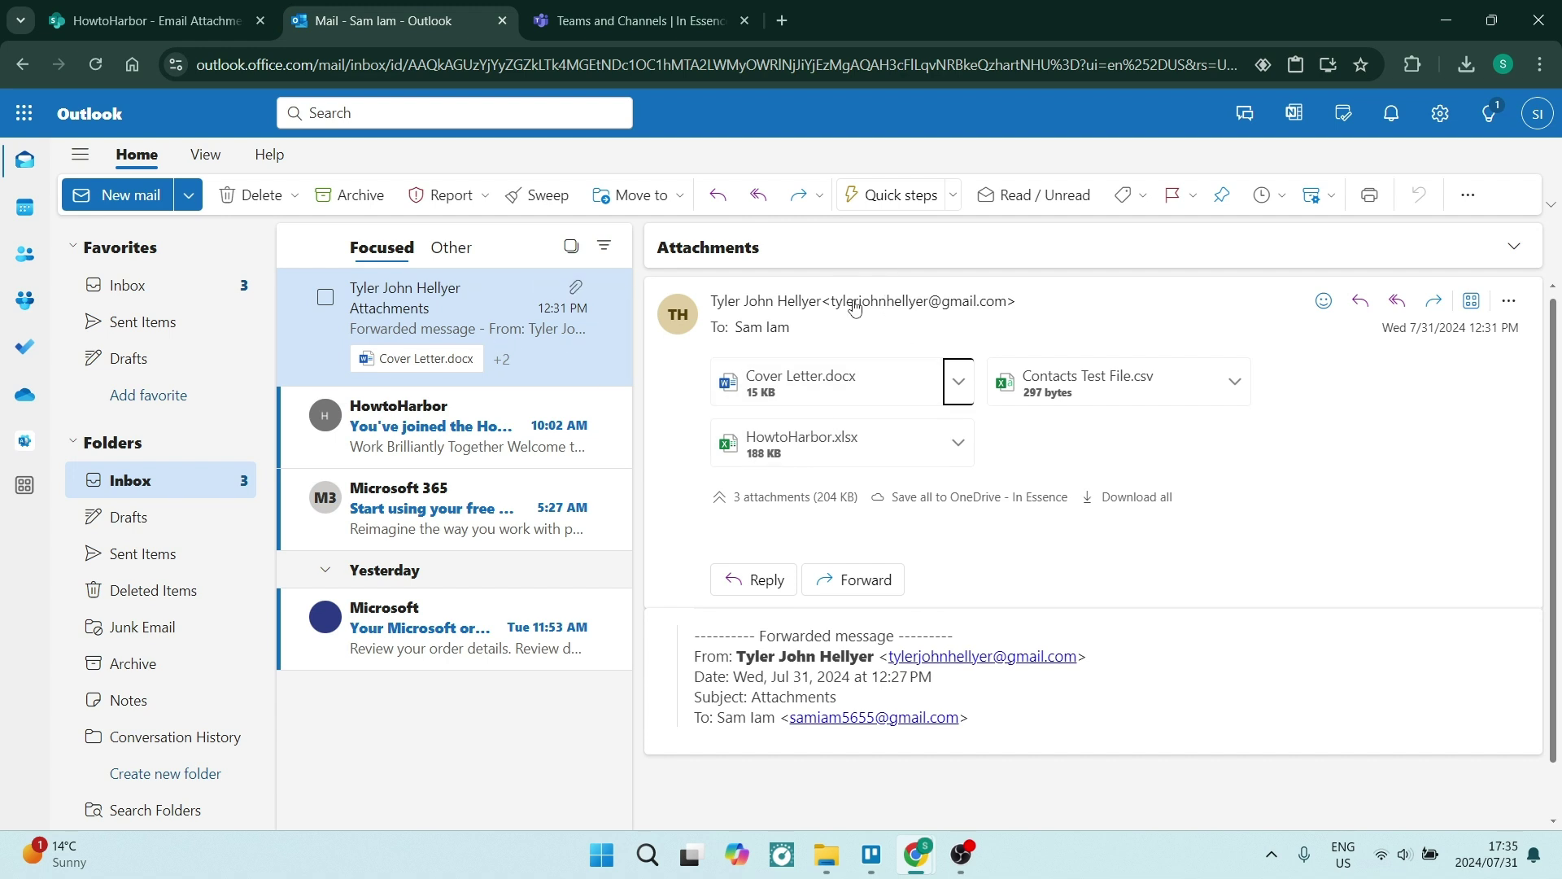
- Use Share to Teams to send the Attachments email, with attachments, to In Essence General
{"action": "left_click", "coordinate": [1479, 306]}
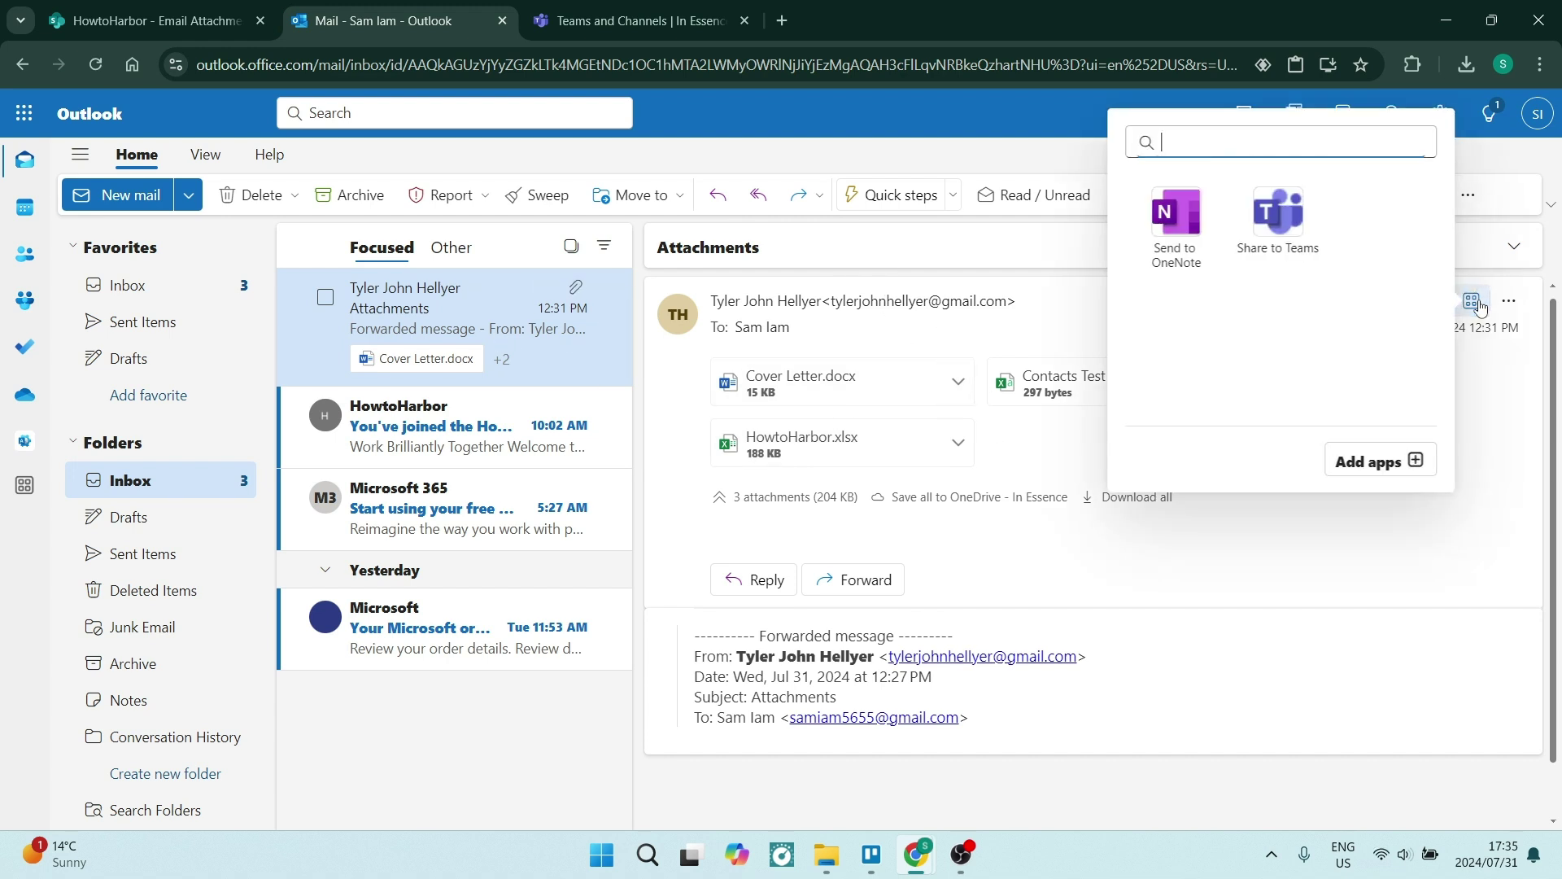
{"action": "left_click", "coordinate": [1282, 230]}
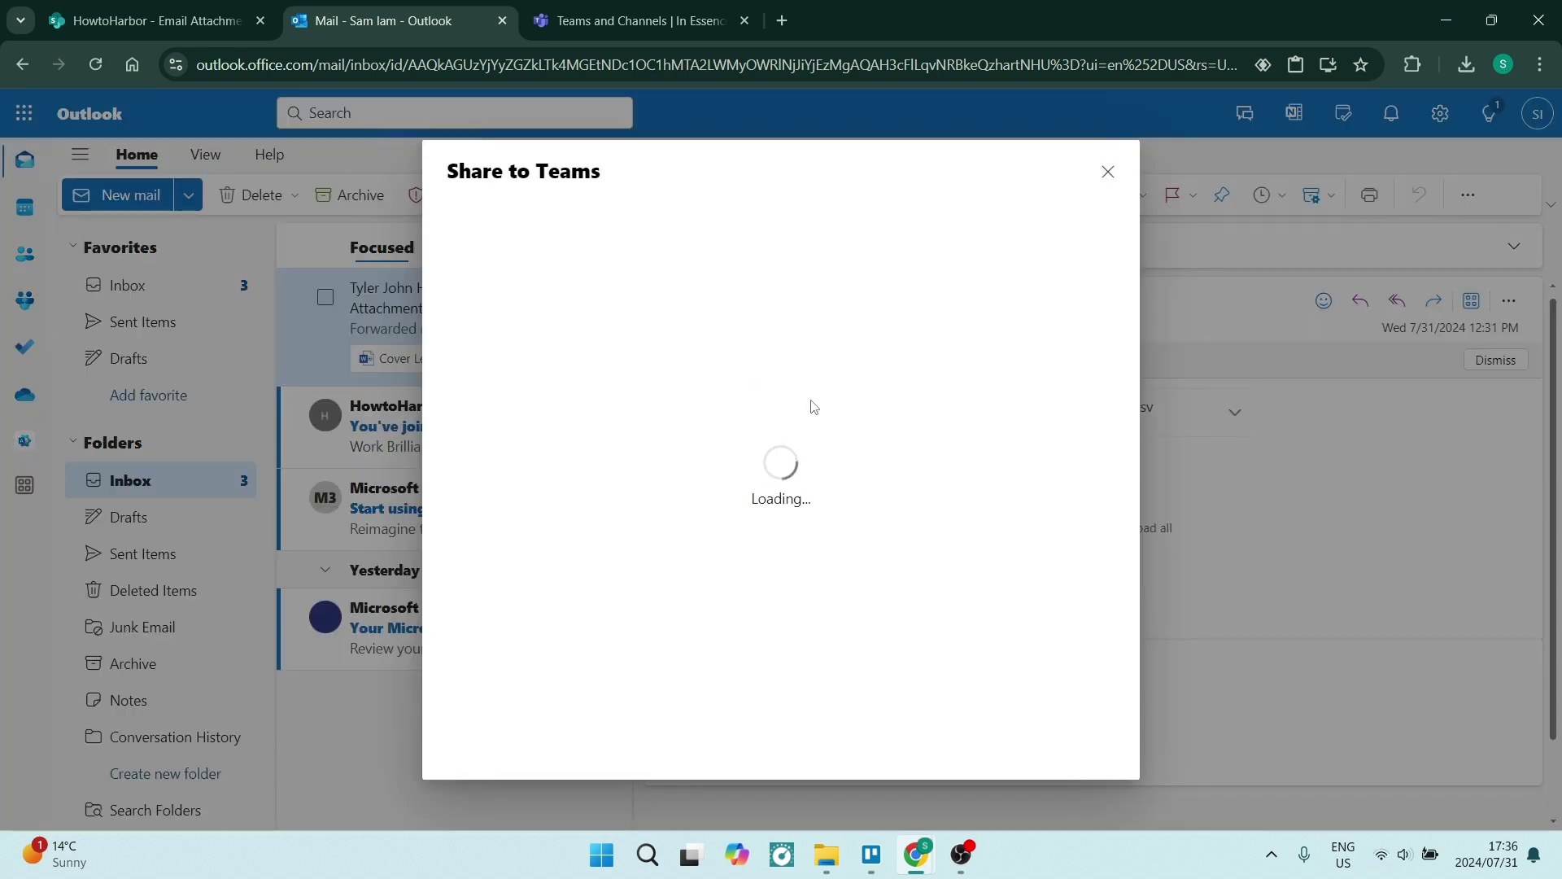
{"action": "left_click", "coordinate": [604, 13]}
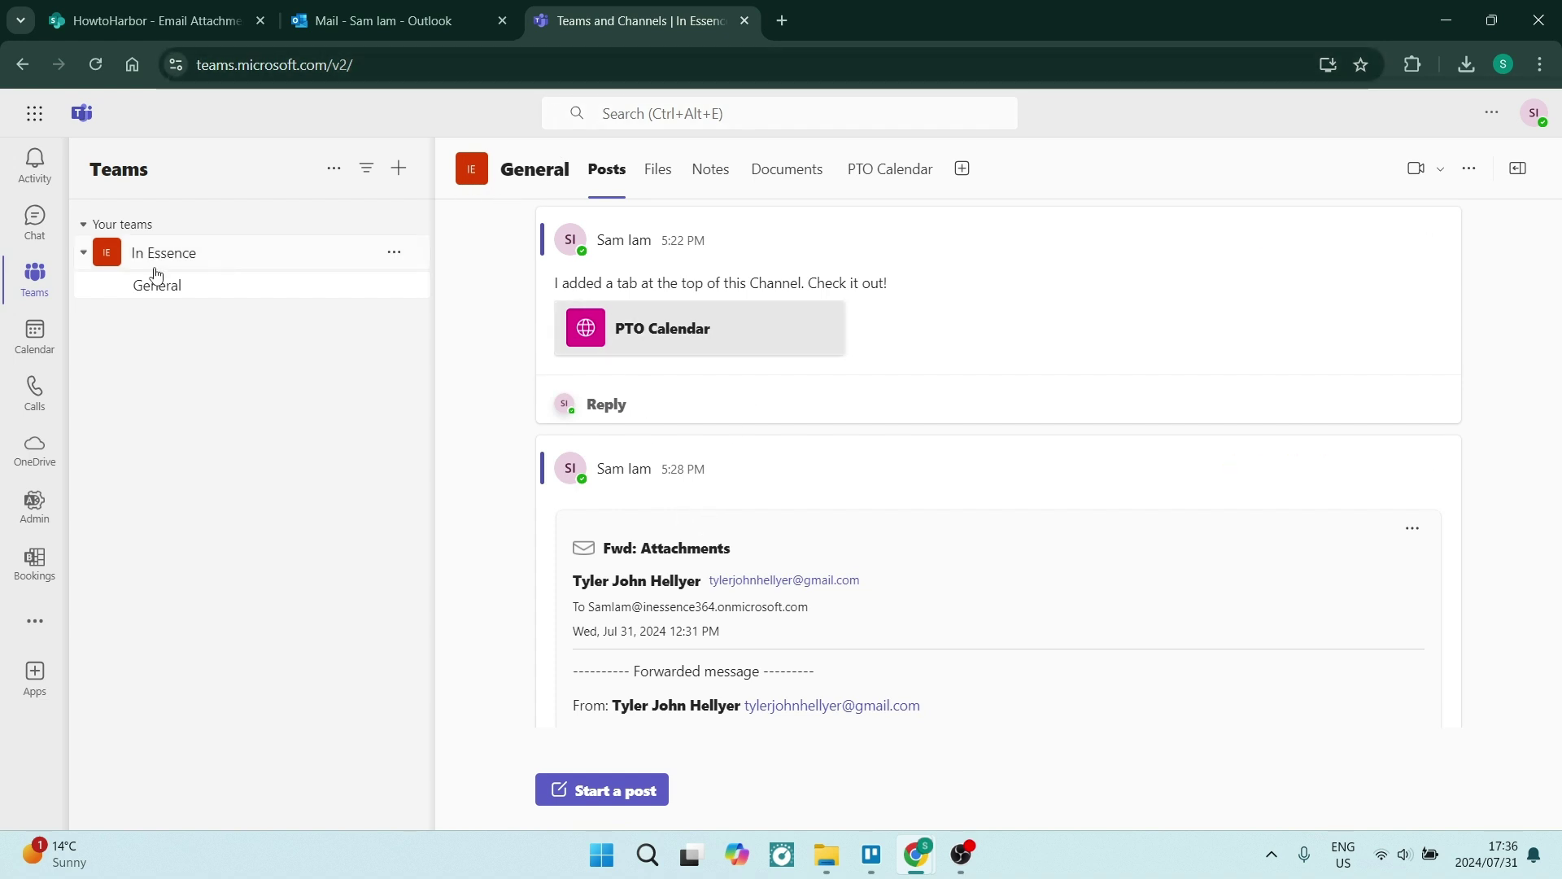
{"action": "left_click", "coordinate": [428, 20]}
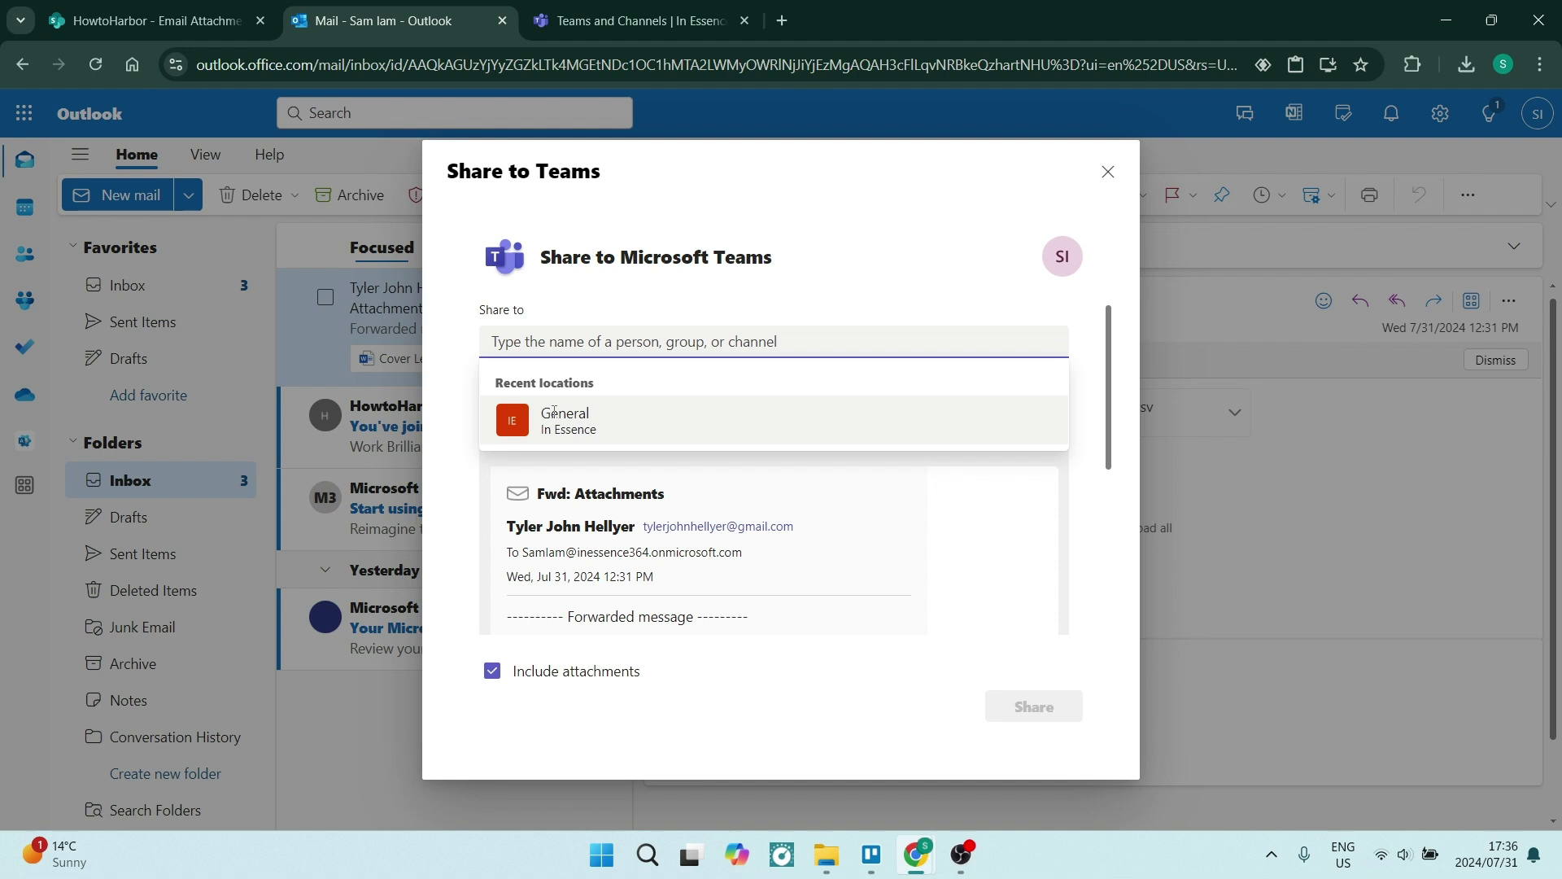
{"action": "left_click", "coordinate": [627, 437]}
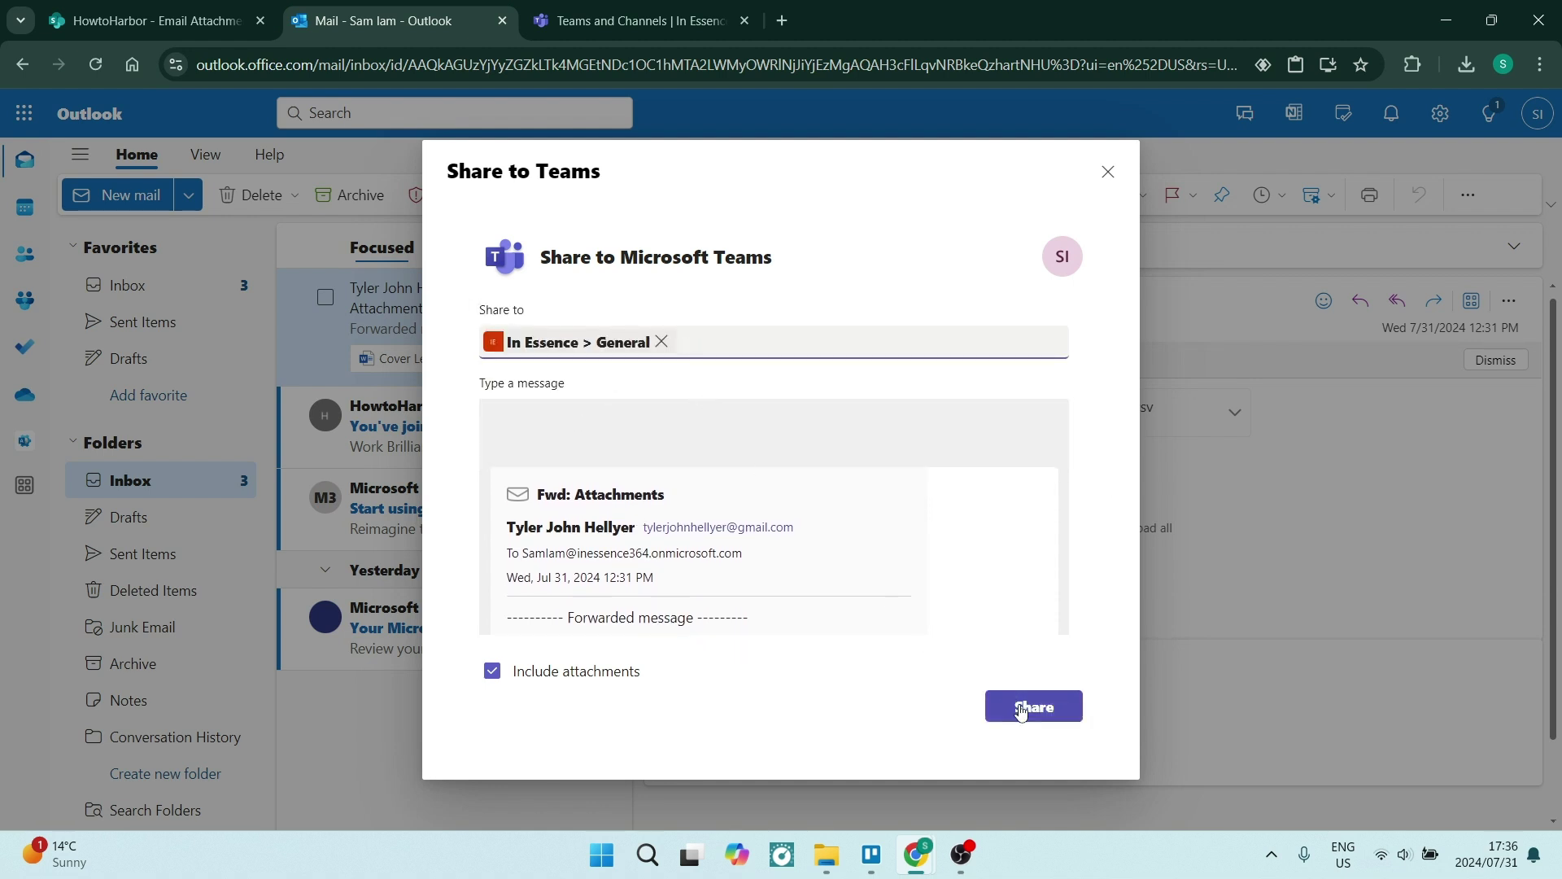
{"action": "left_click", "coordinate": [1022, 711]}
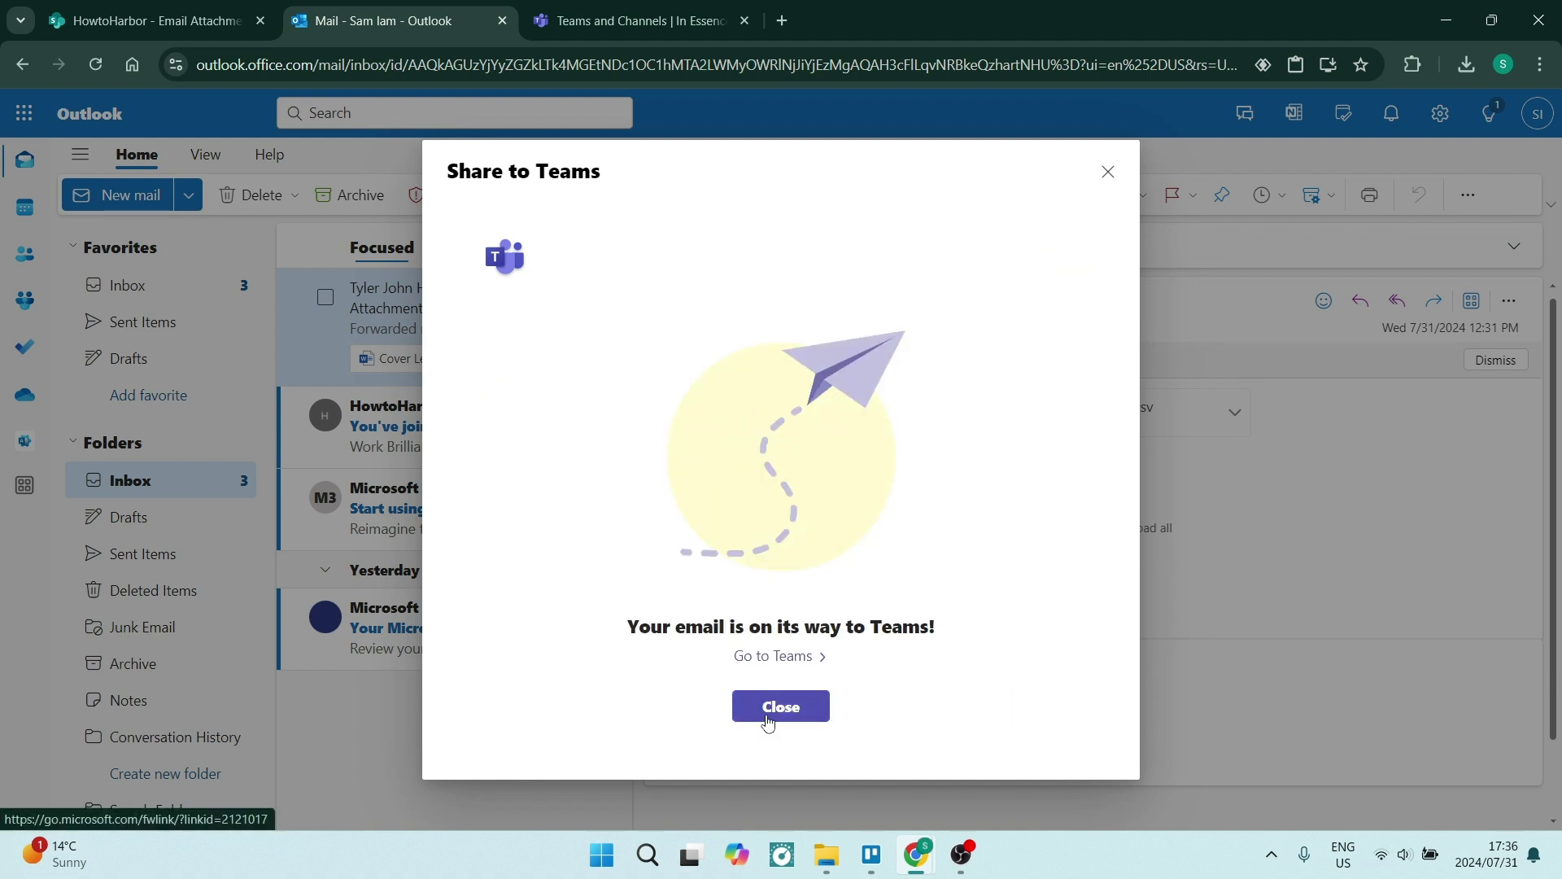
{"action": "left_click", "coordinate": [767, 707]}
{"action": "left_click", "coordinate": [587, 24]}
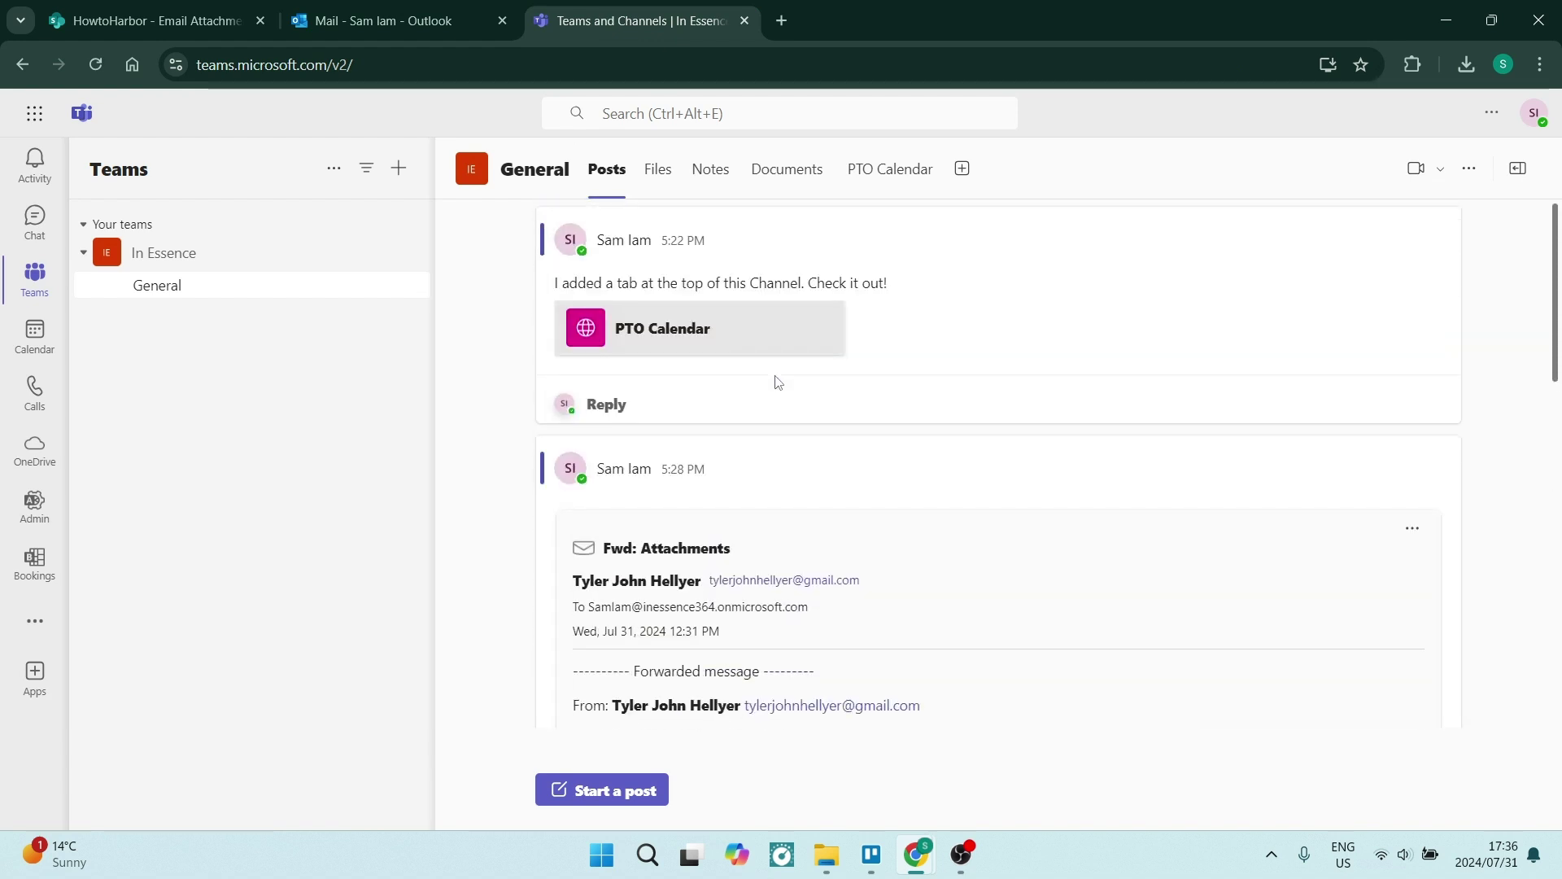
- Scroll to the Fwd: Attachments post and try dragging Cover Letter.docx out of it
{"action": "scroll", "coordinate": [779, 385], "scroll_direction": "down", "scroll_amount": 4}
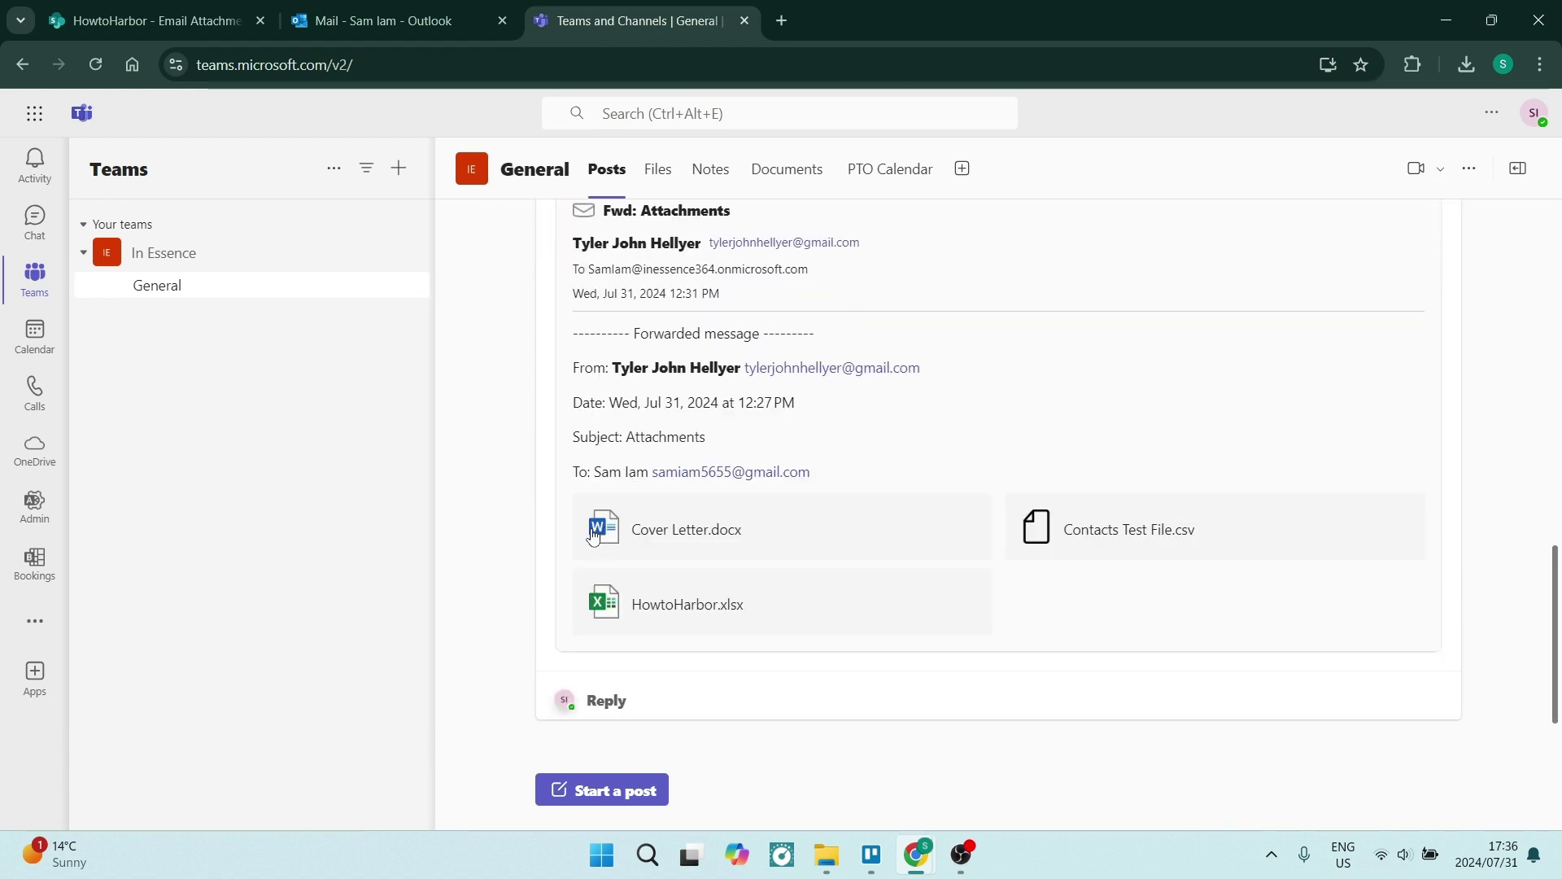
{"action": "left_click_drag", "start_coordinate": [606, 529], "coordinate": [880, 604]}
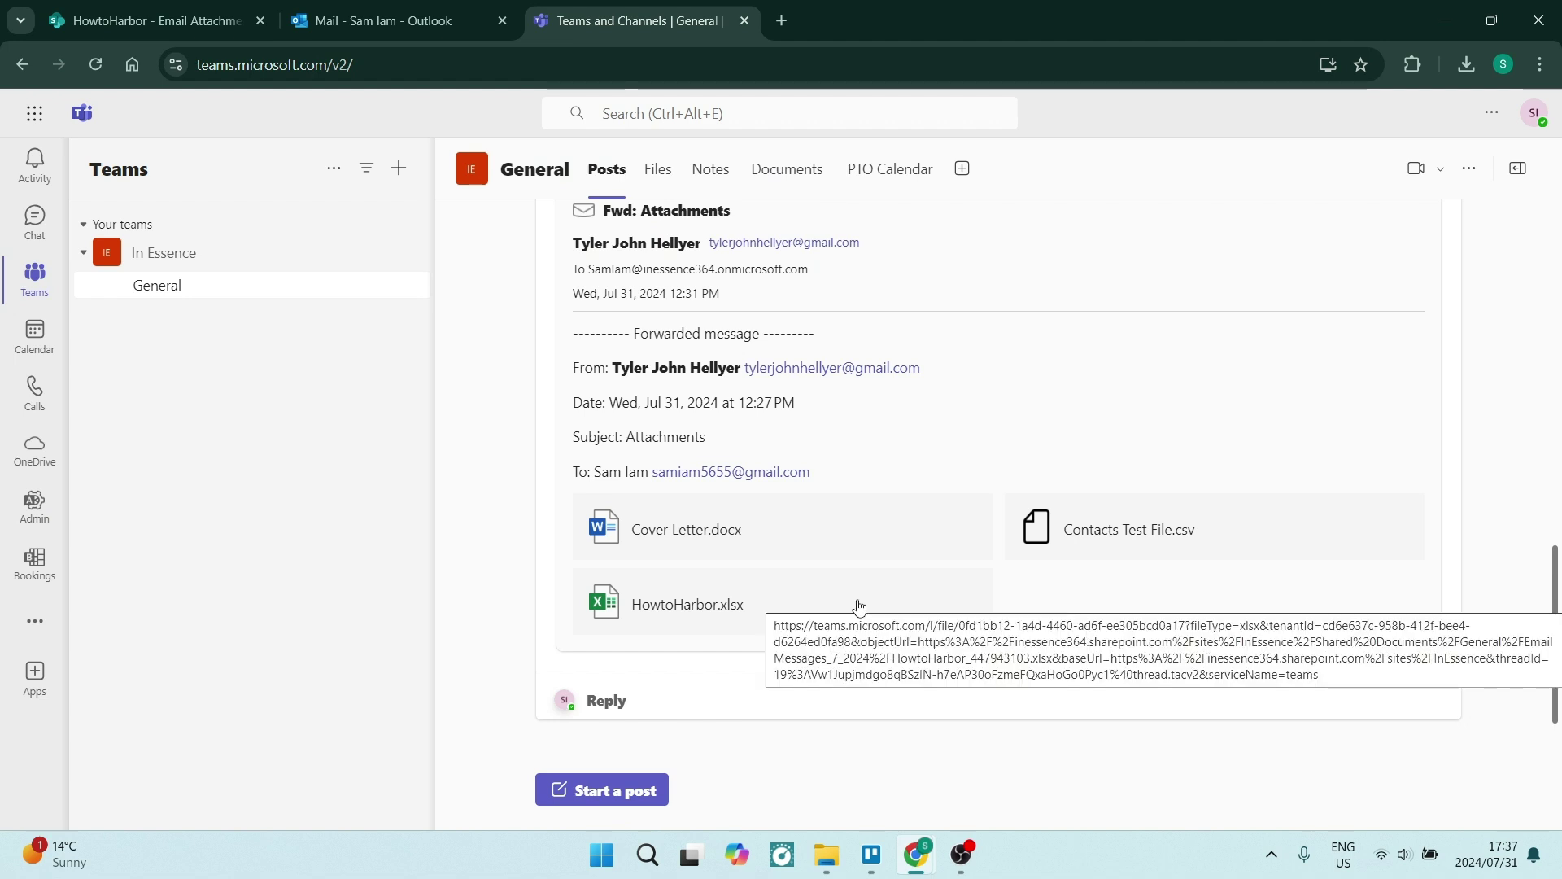
- Open the General channel's Documents, then General > EmailMessages_7_2024
{"action": "left_click", "coordinate": [775, 183]}
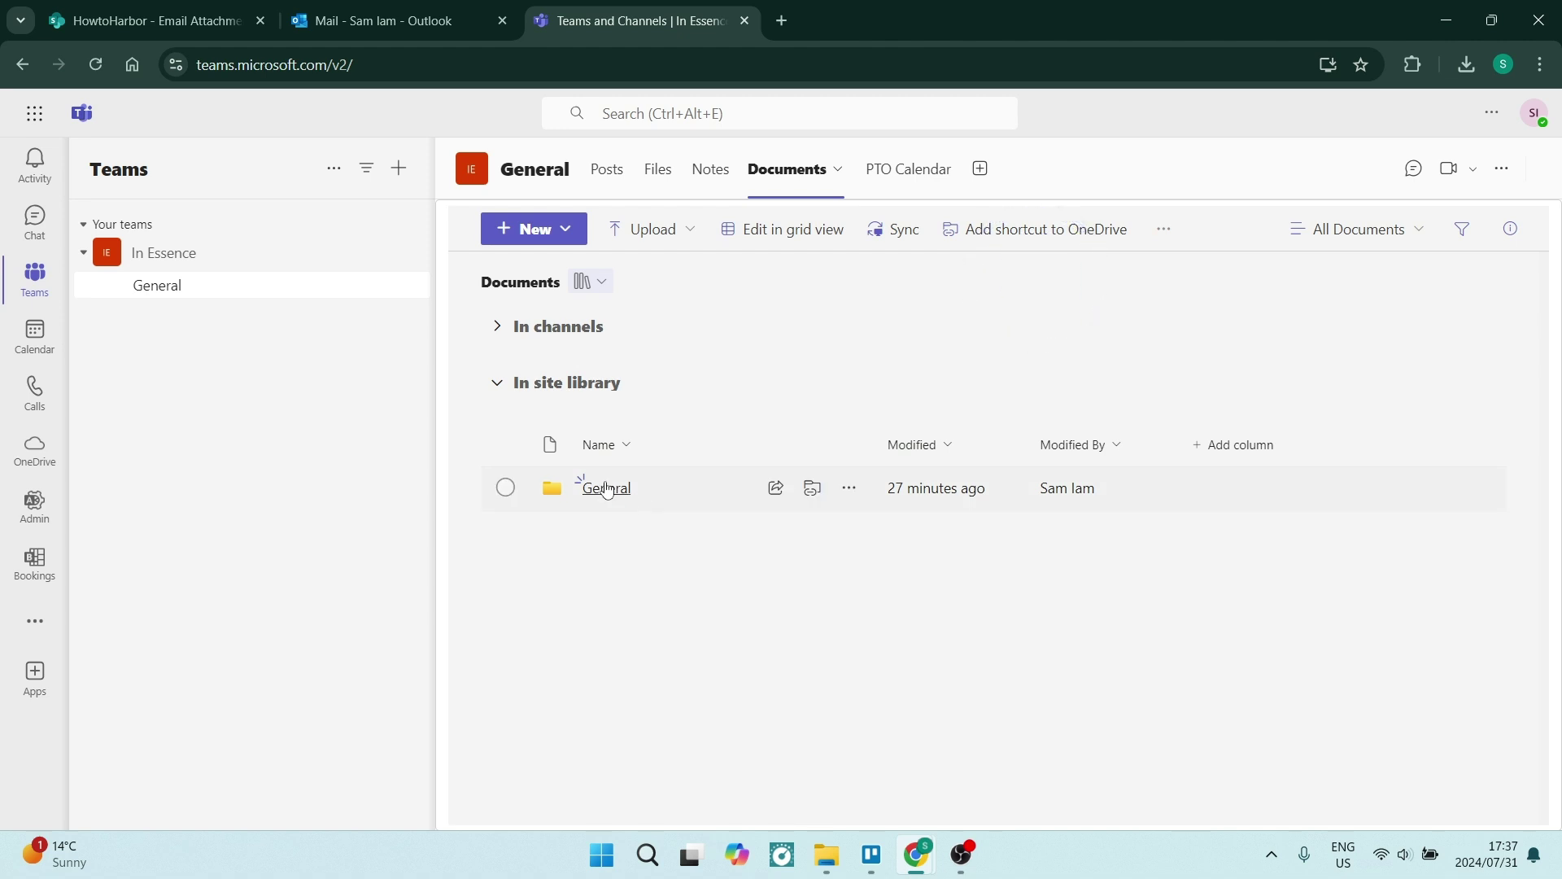
{"action": "left_click", "coordinate": [606, 489]}
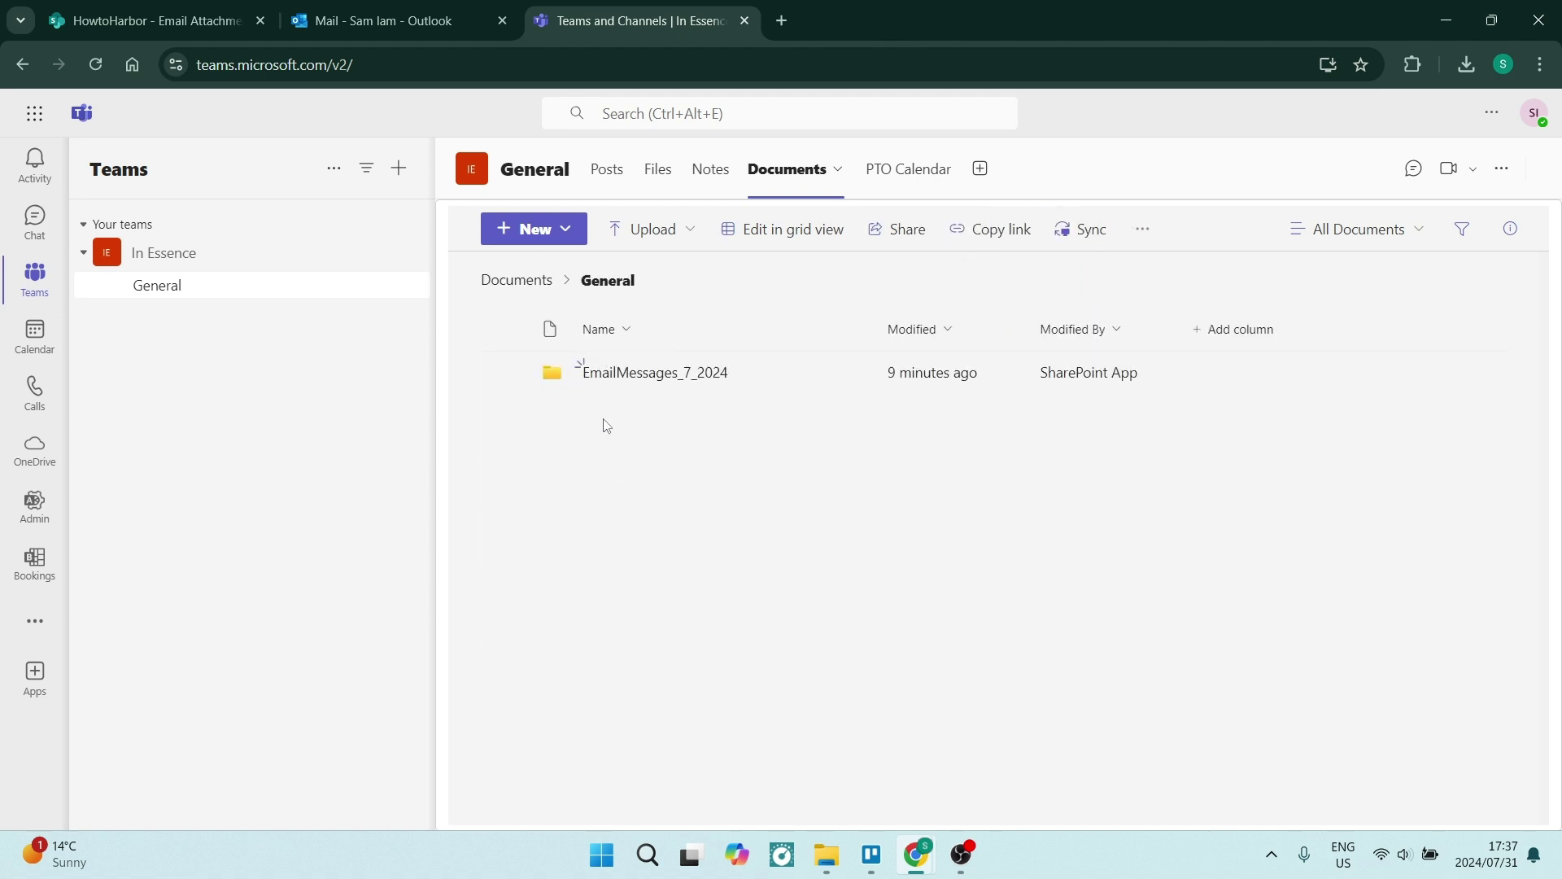
{"action": "left_click", "coordinate": [627, 374]}
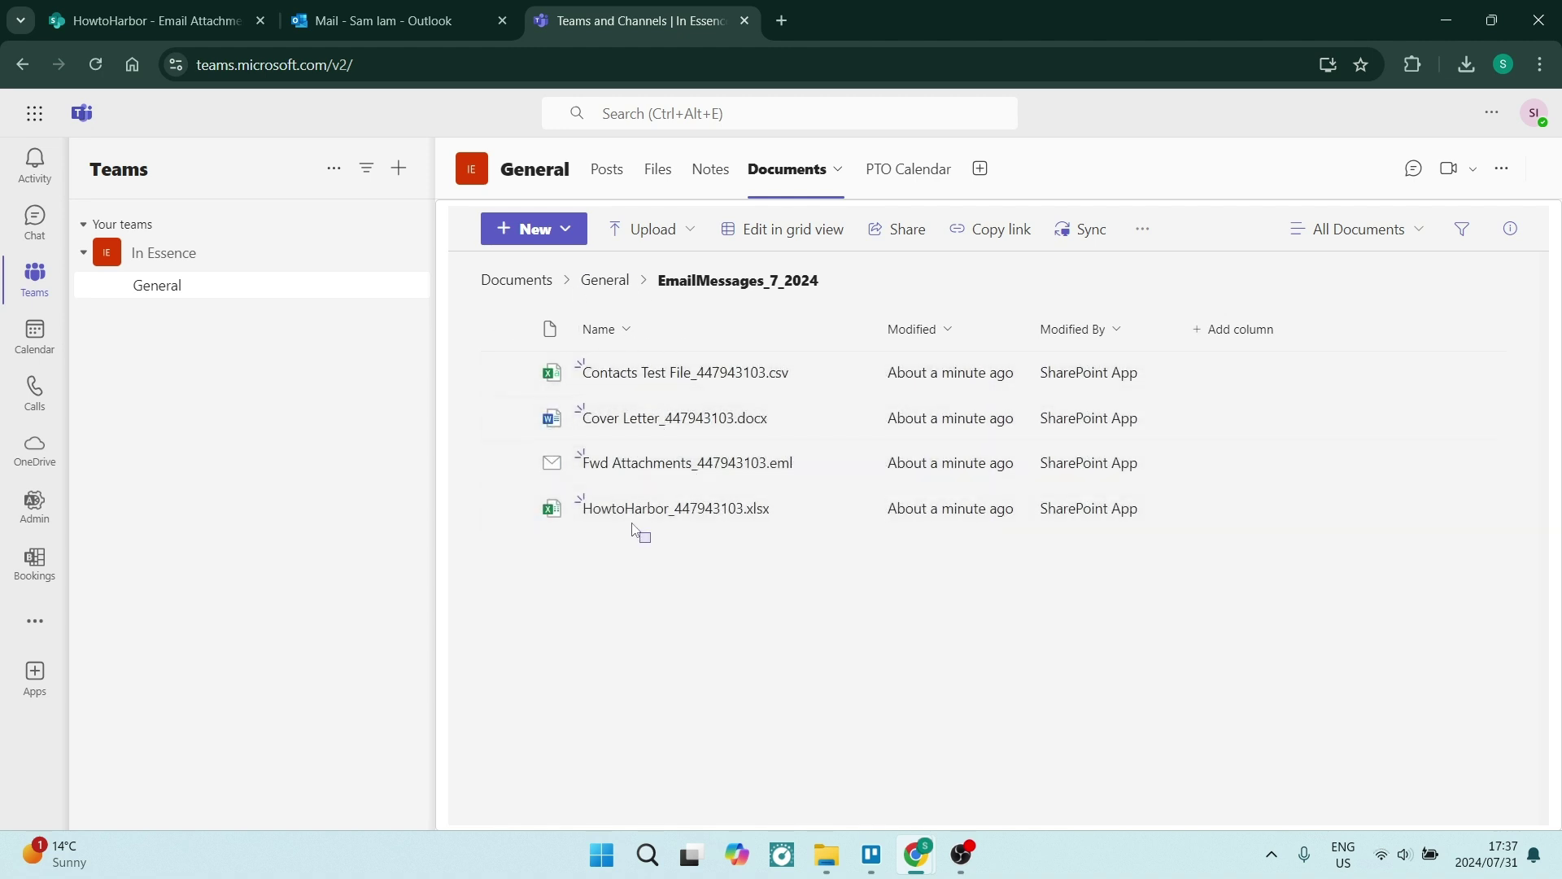
- Select the three attachment files, leaving out the Fwd Attachments .eml, for moving
{"action": "left_click_drag", "start_coordinate": [635, 529], "coordinate": [526, 369]}
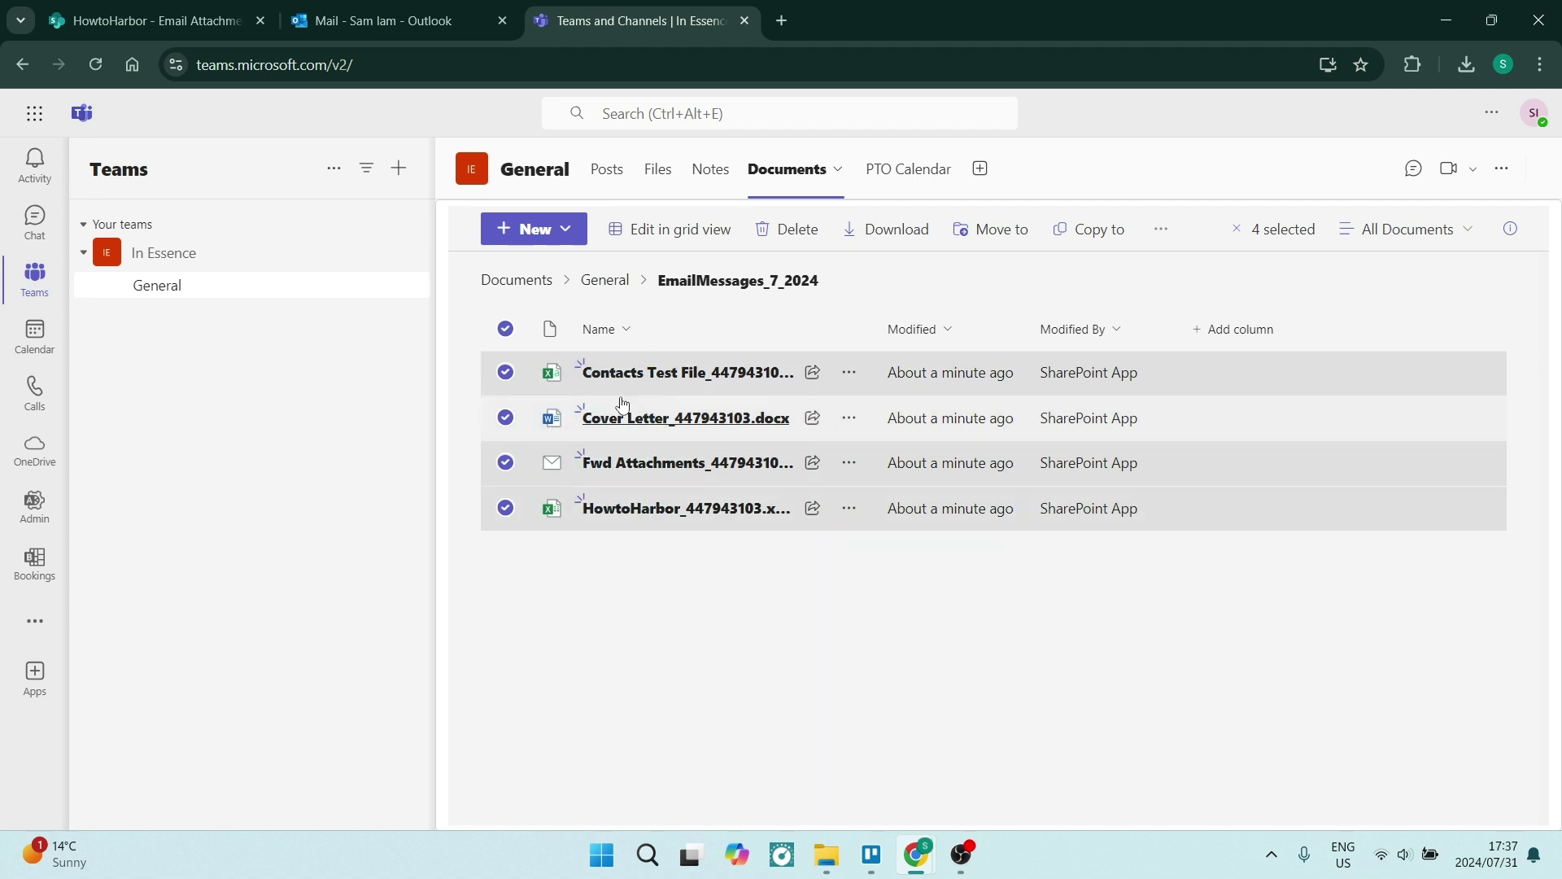
{"action": "left_click", "coordinate": [506, 463]}
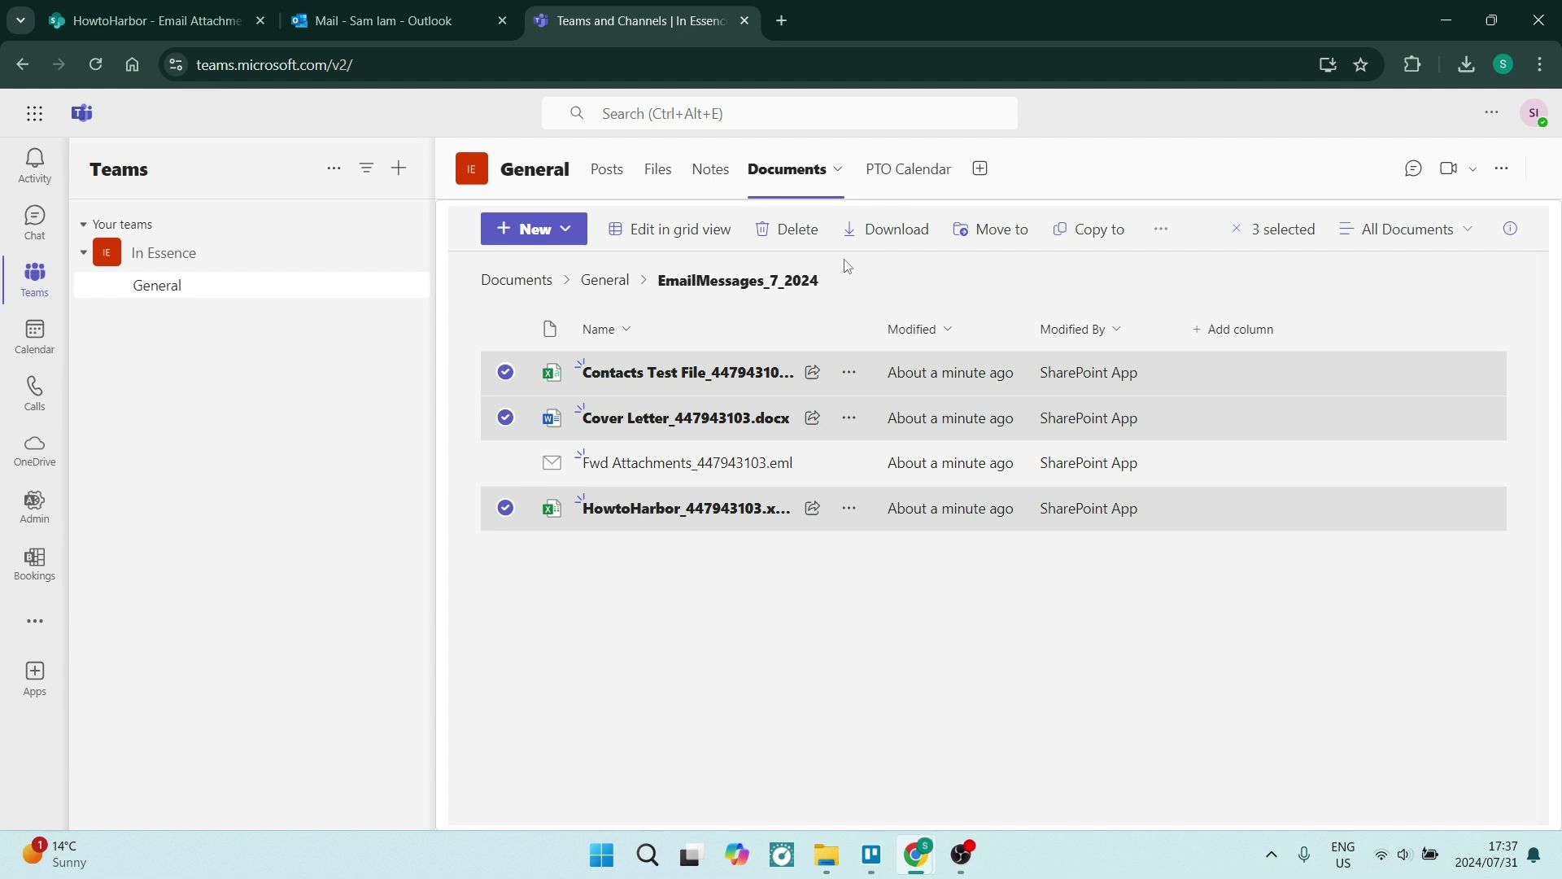
{"action": "left_click", "coordinate": [991, 237]}
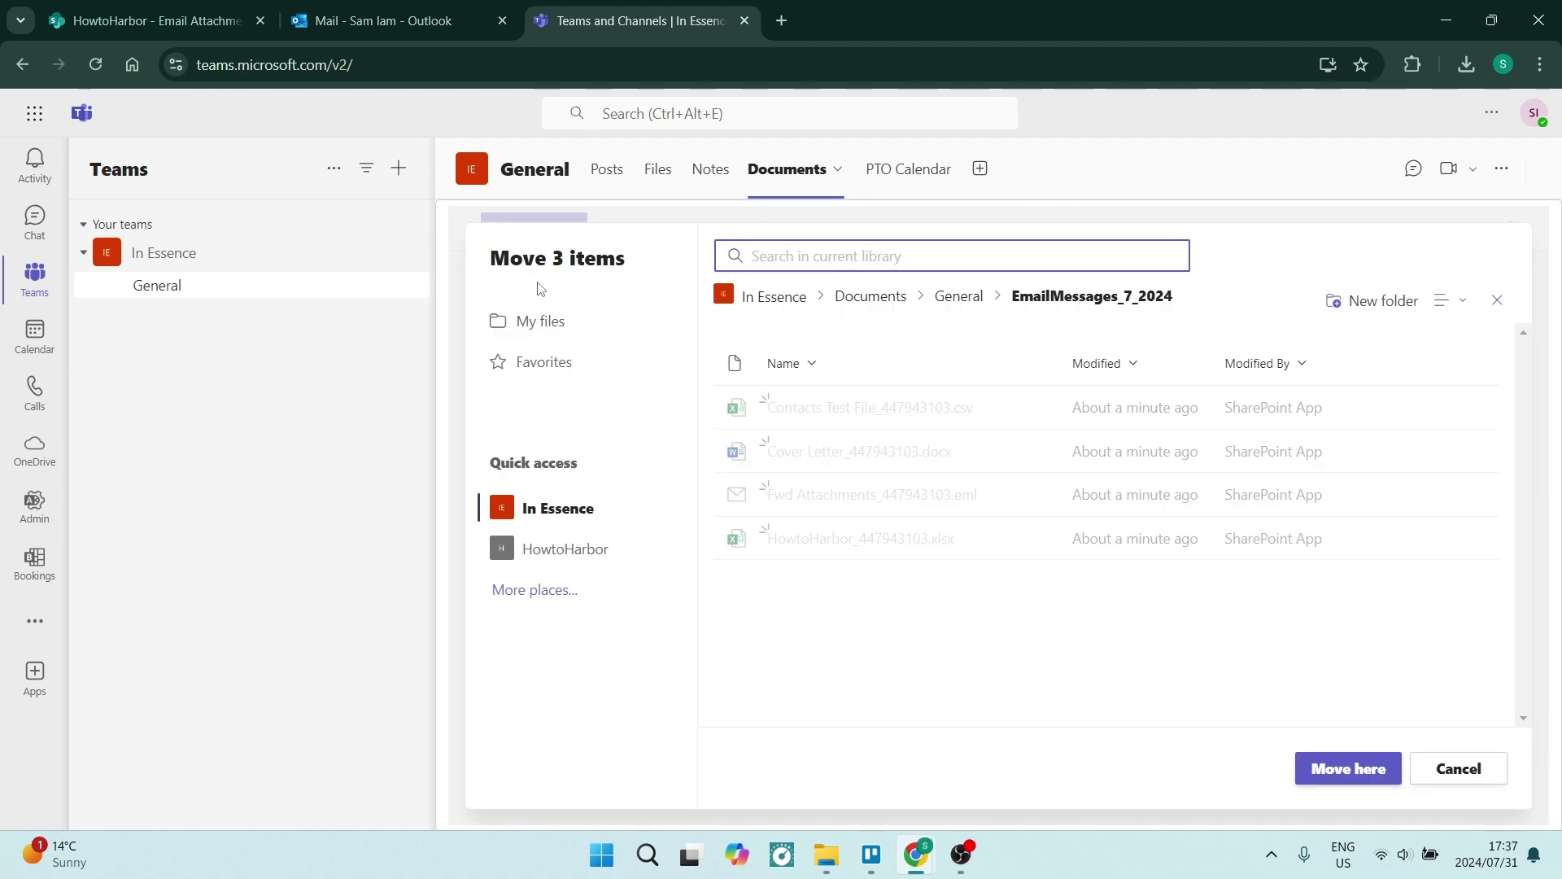
- Move the three files to HowtoHarbor > Documents > Email Attachments
{"action": "left_click", "coordinate": [544, 553]}
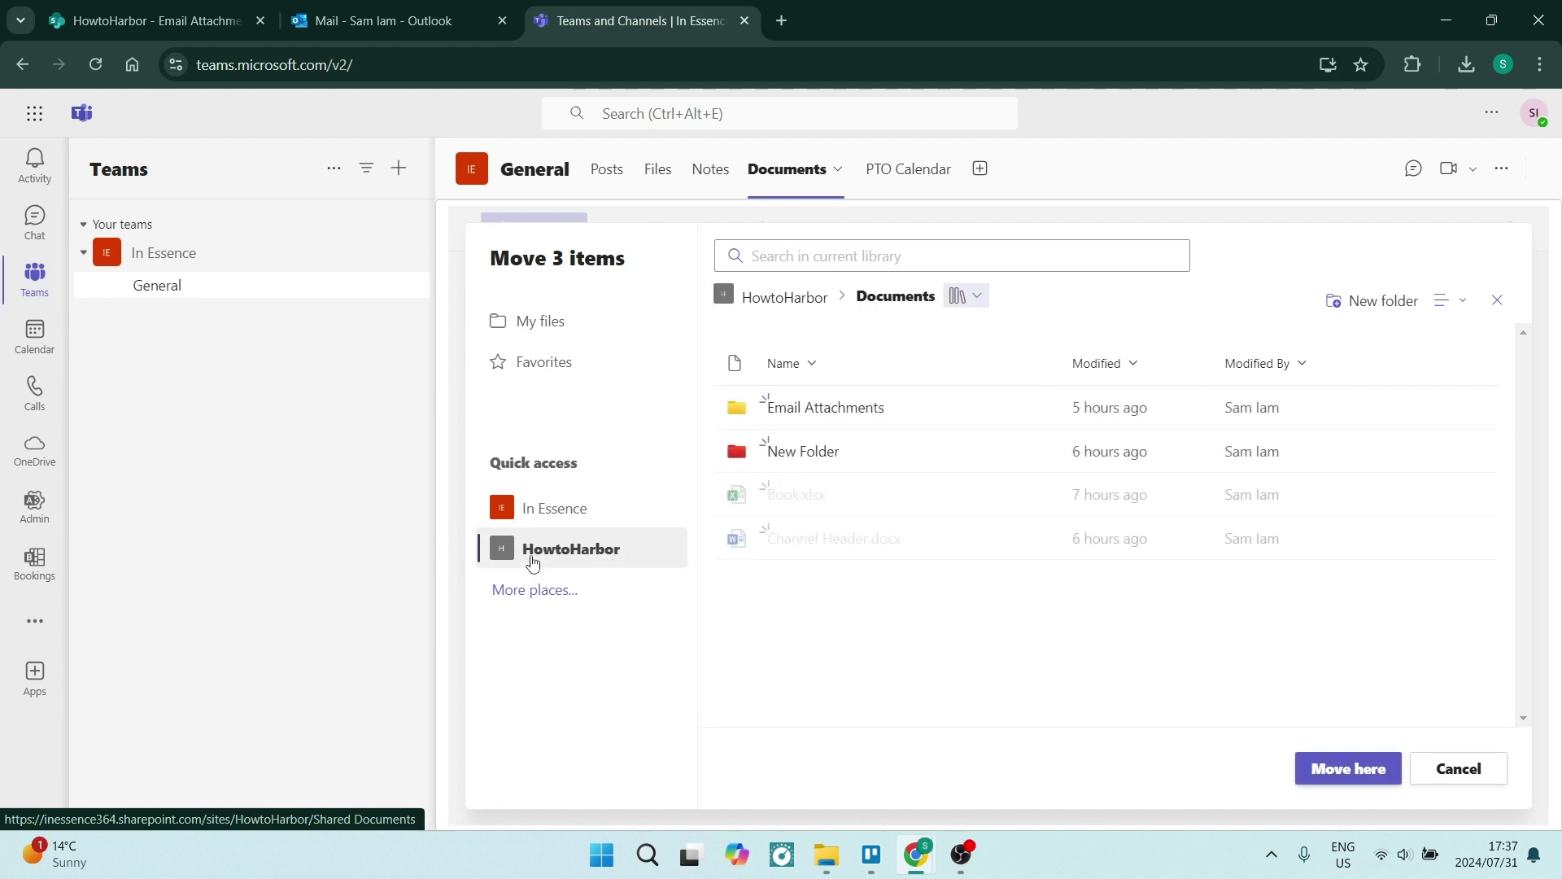
{"action": "left_click", "coordinate": [134, 20]}
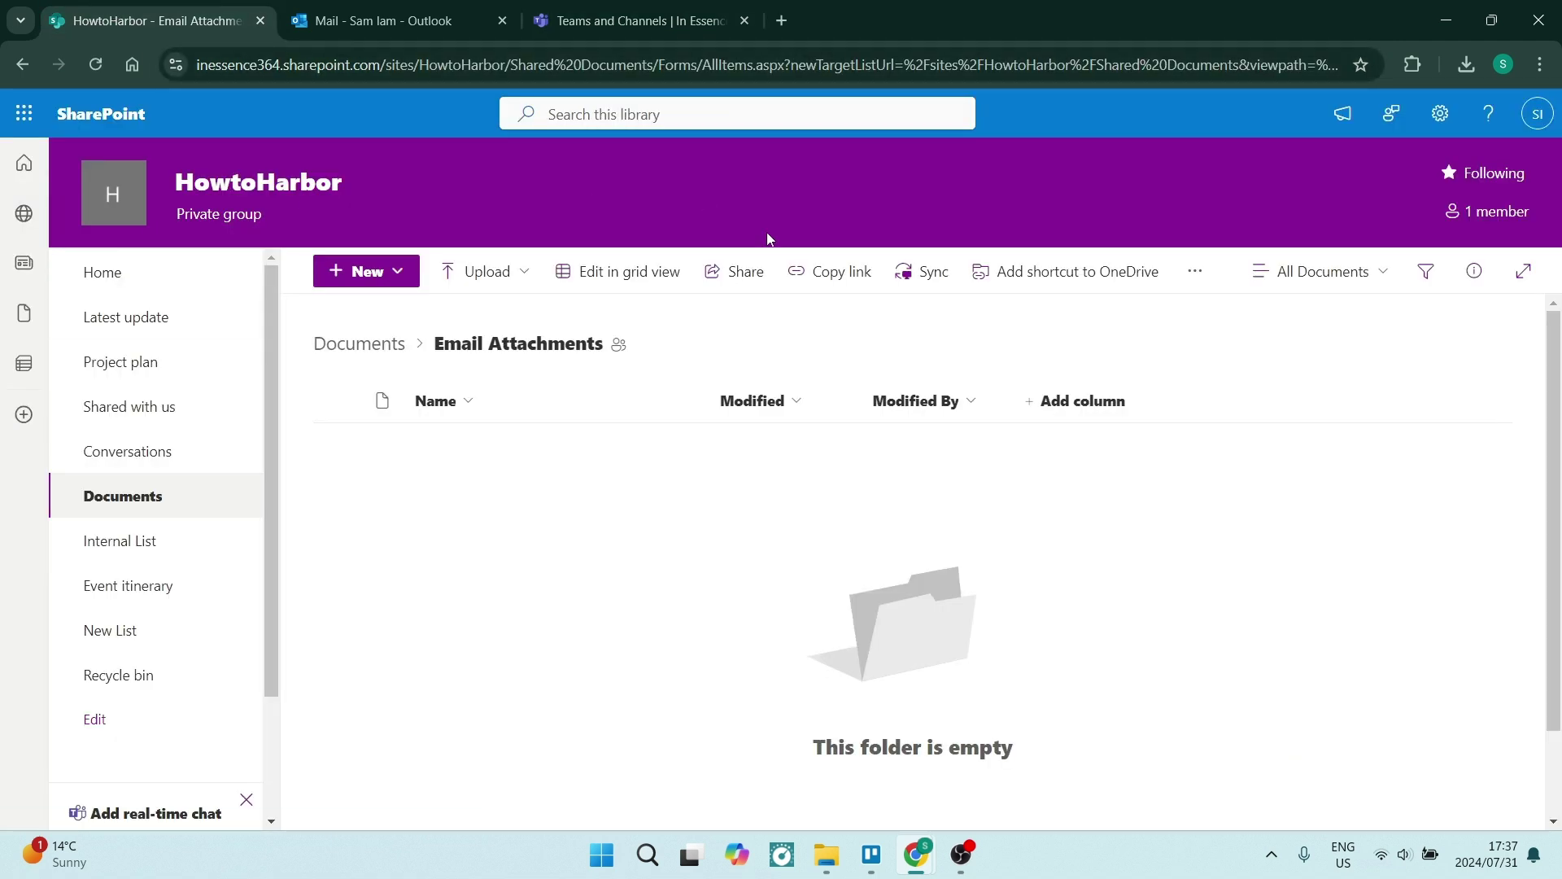
{"action": "left_click", "coordinate": [569, 20]}
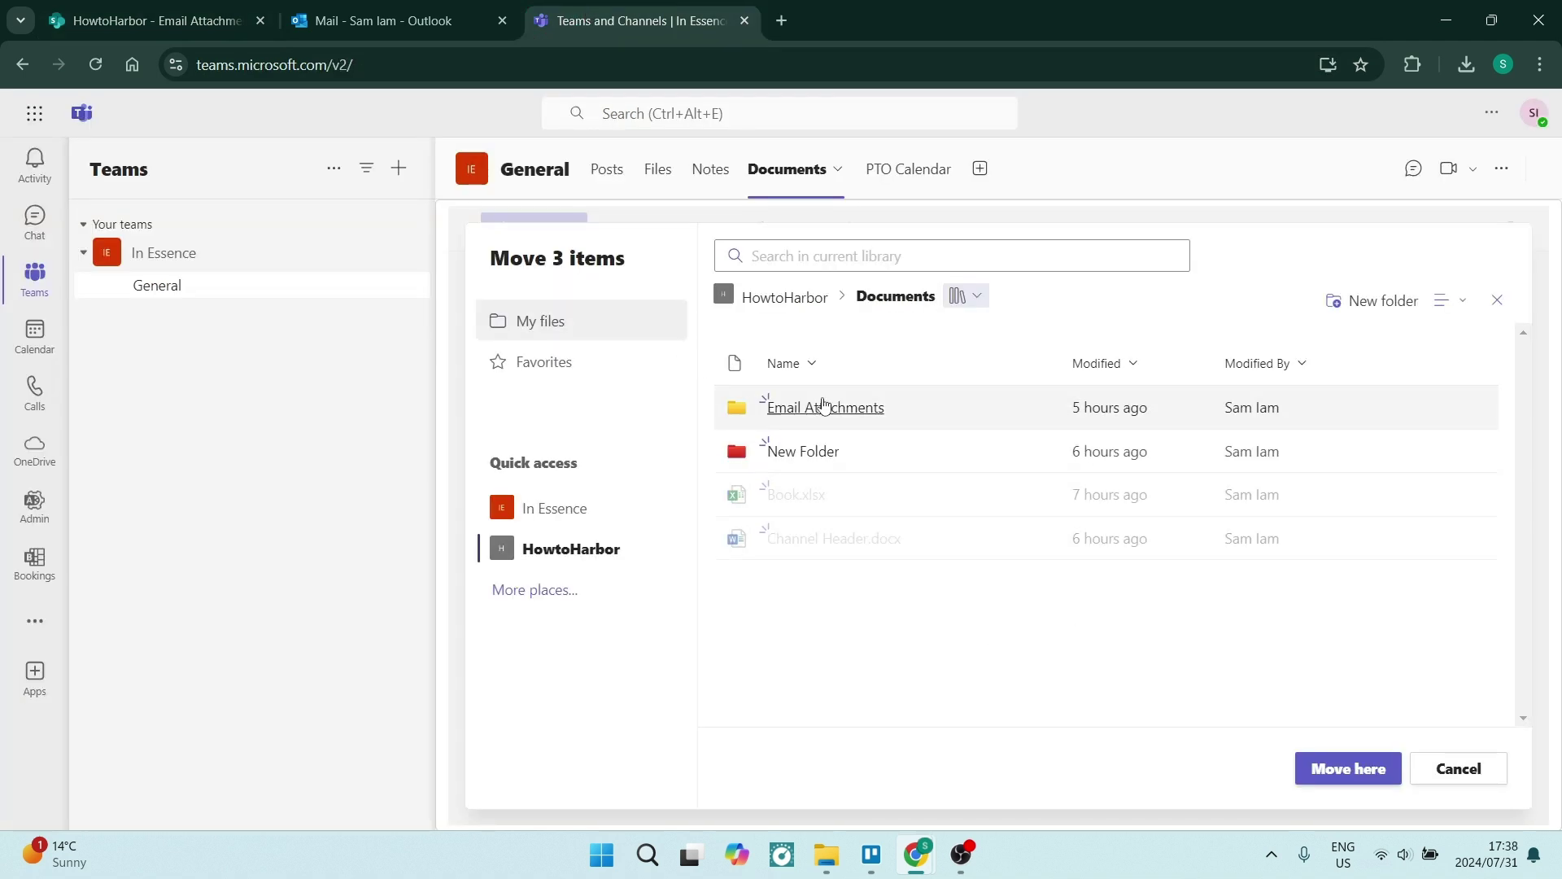
{"action": "left_click", "coordinate": [124, 24]}
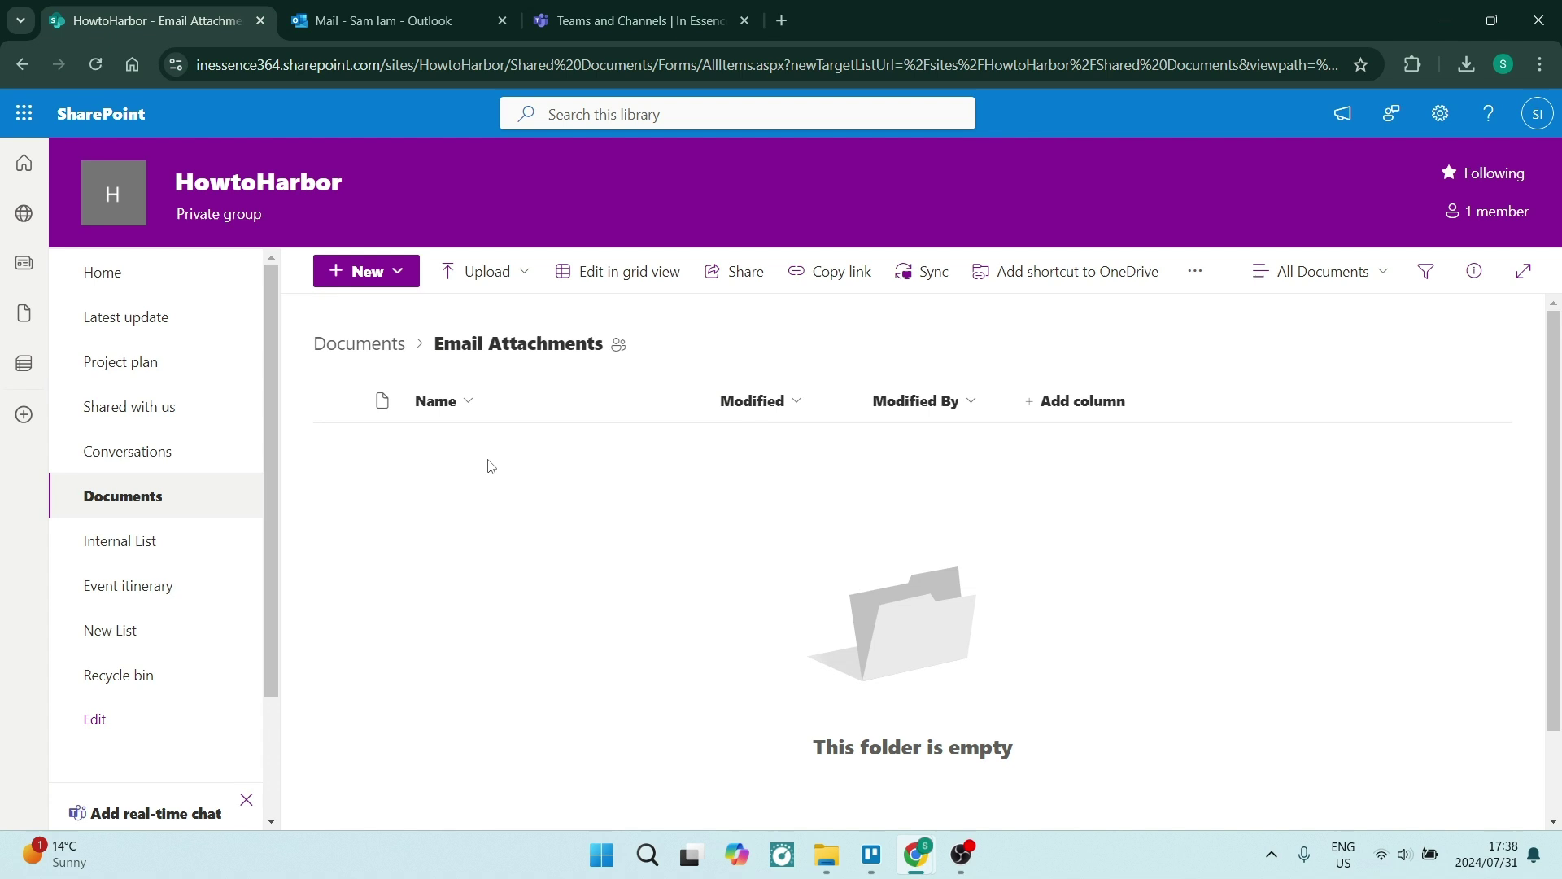
{"action": "left_click", "coordinate": [635, 20]}
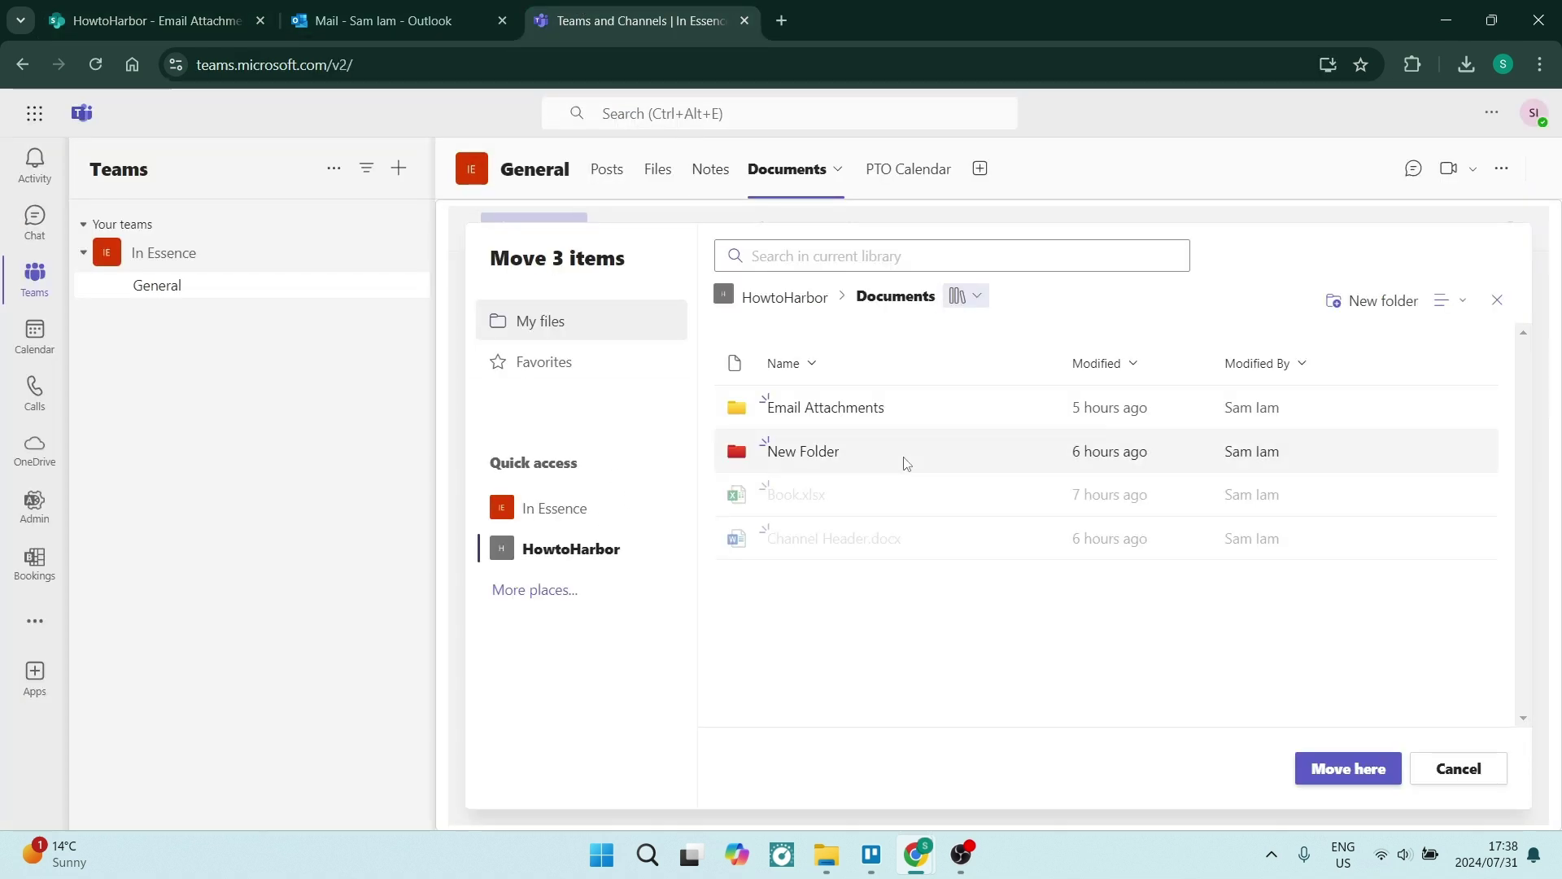
{"action": "left_click", "coordinate": [820, 419]}
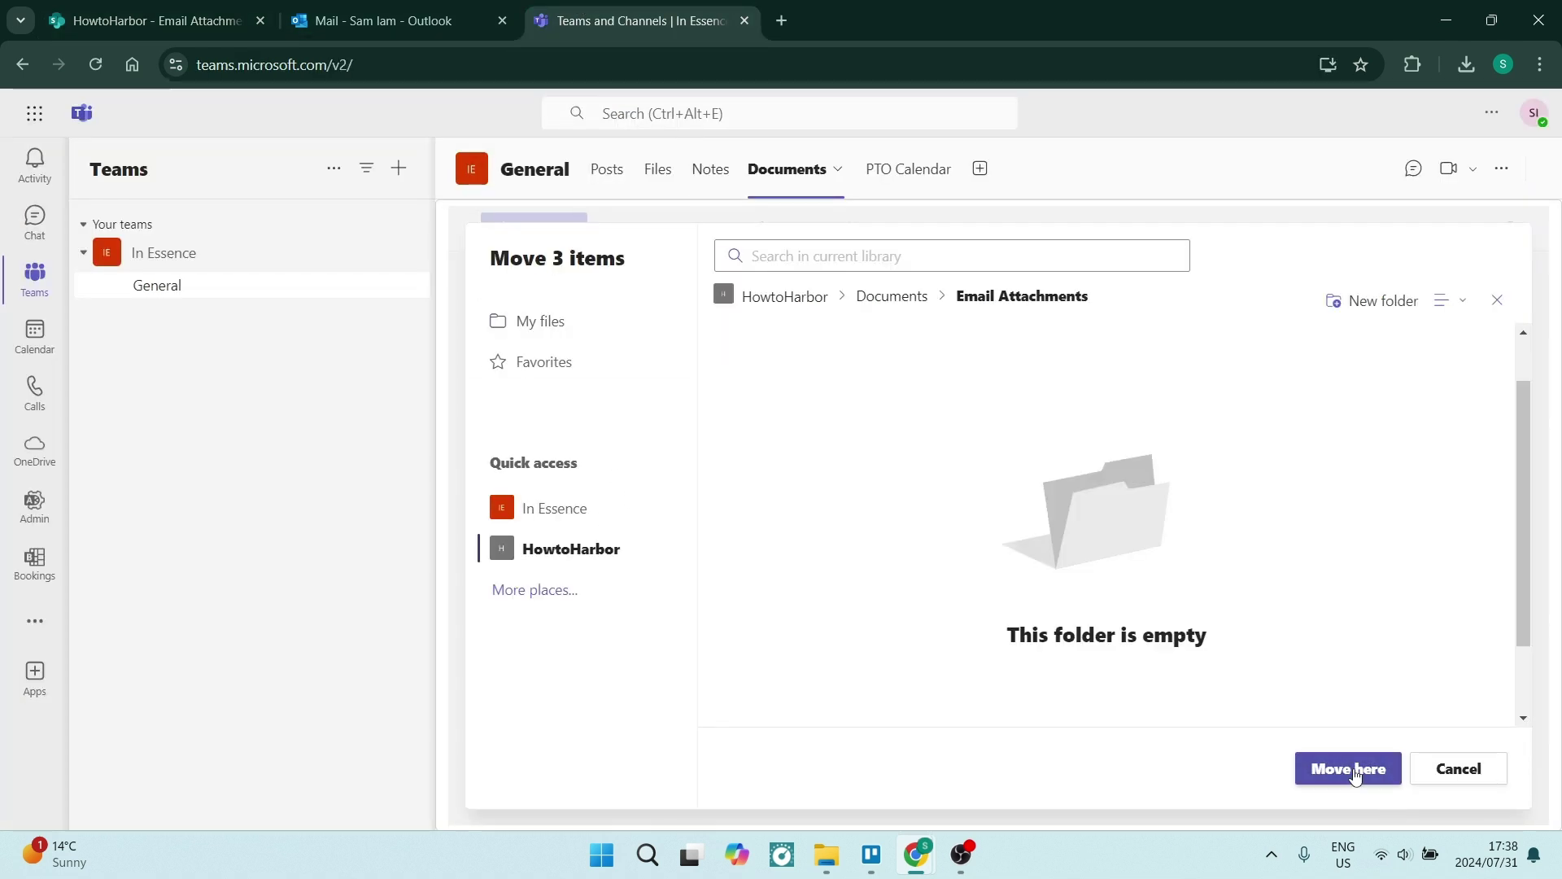
{"action": "left_click", "coordinate": [1348, 768]}
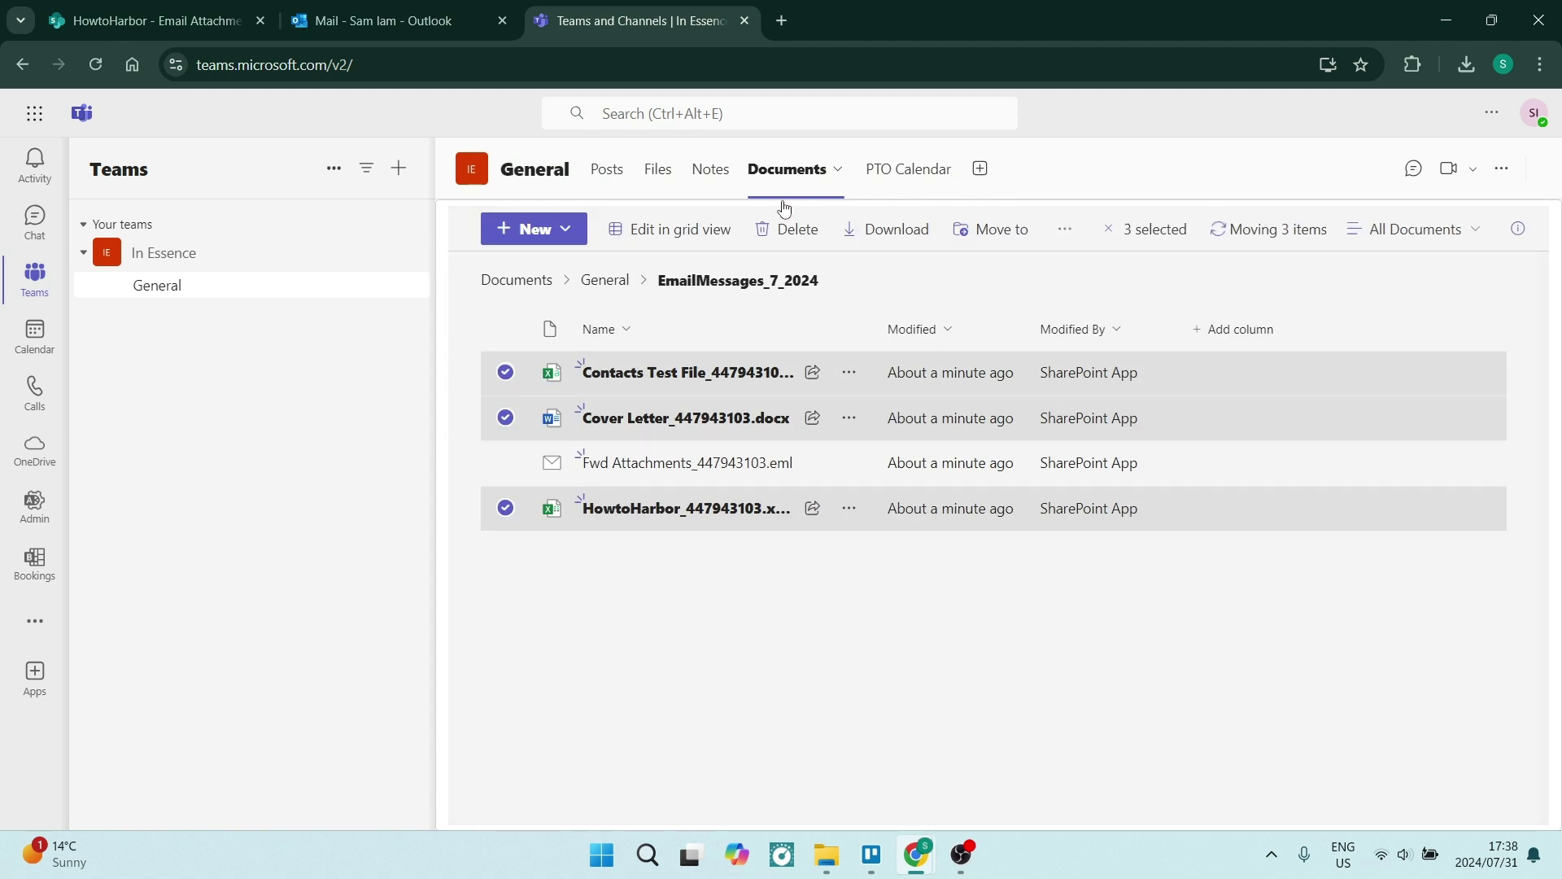
- Confirm the three files arrived in SharePoint's Email Attachments, with only the .eml left in Teams
{"action": "left_click", "coordinate": [191, 12]}
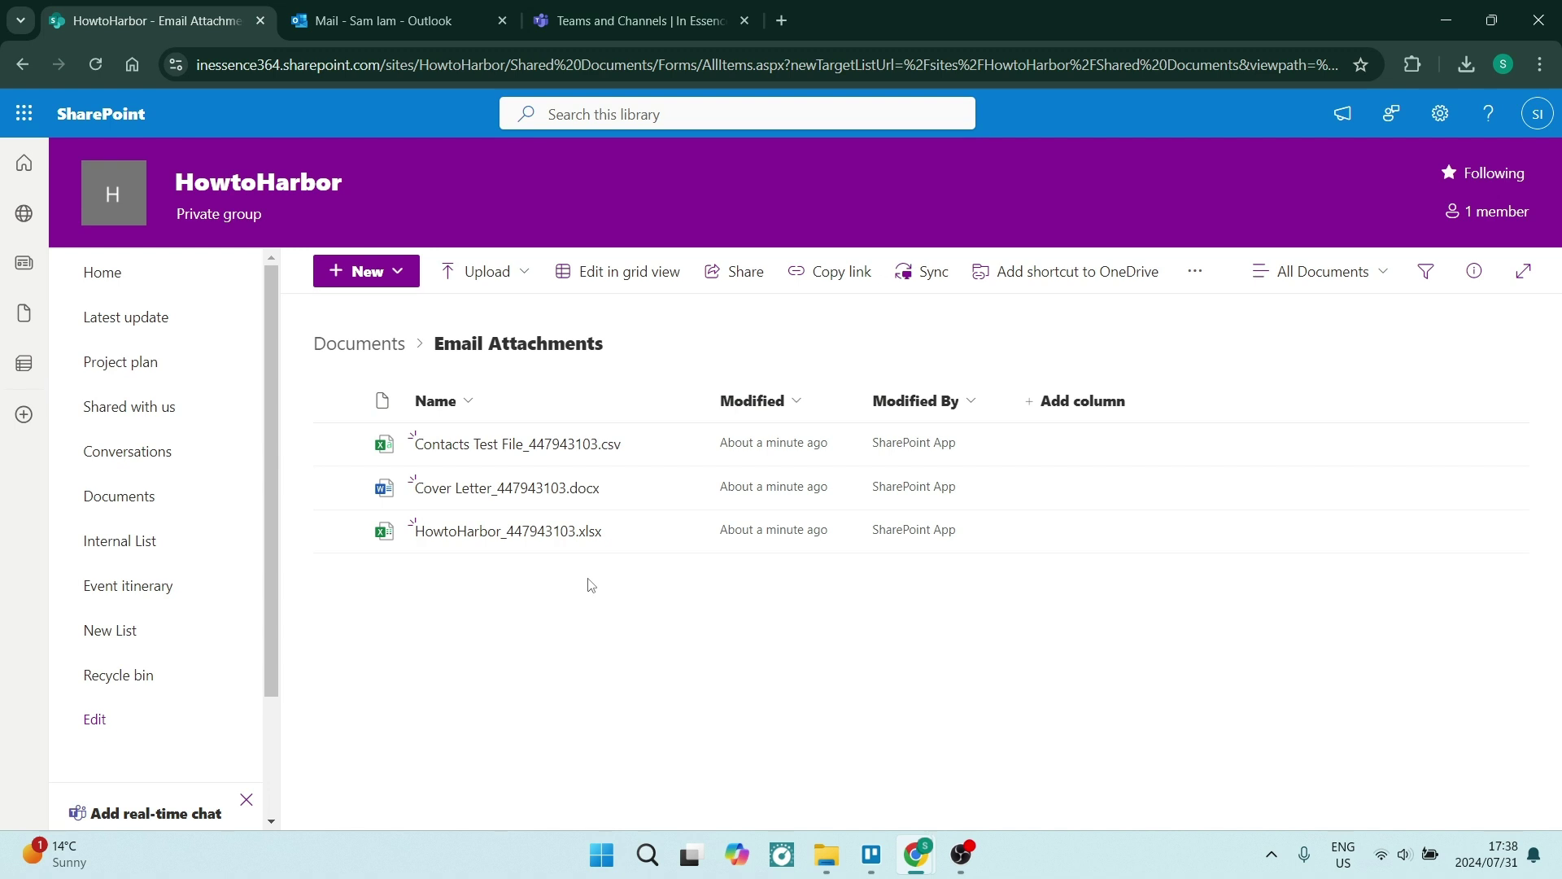
{"action": "left_click", "coordinate": [641, 22]}
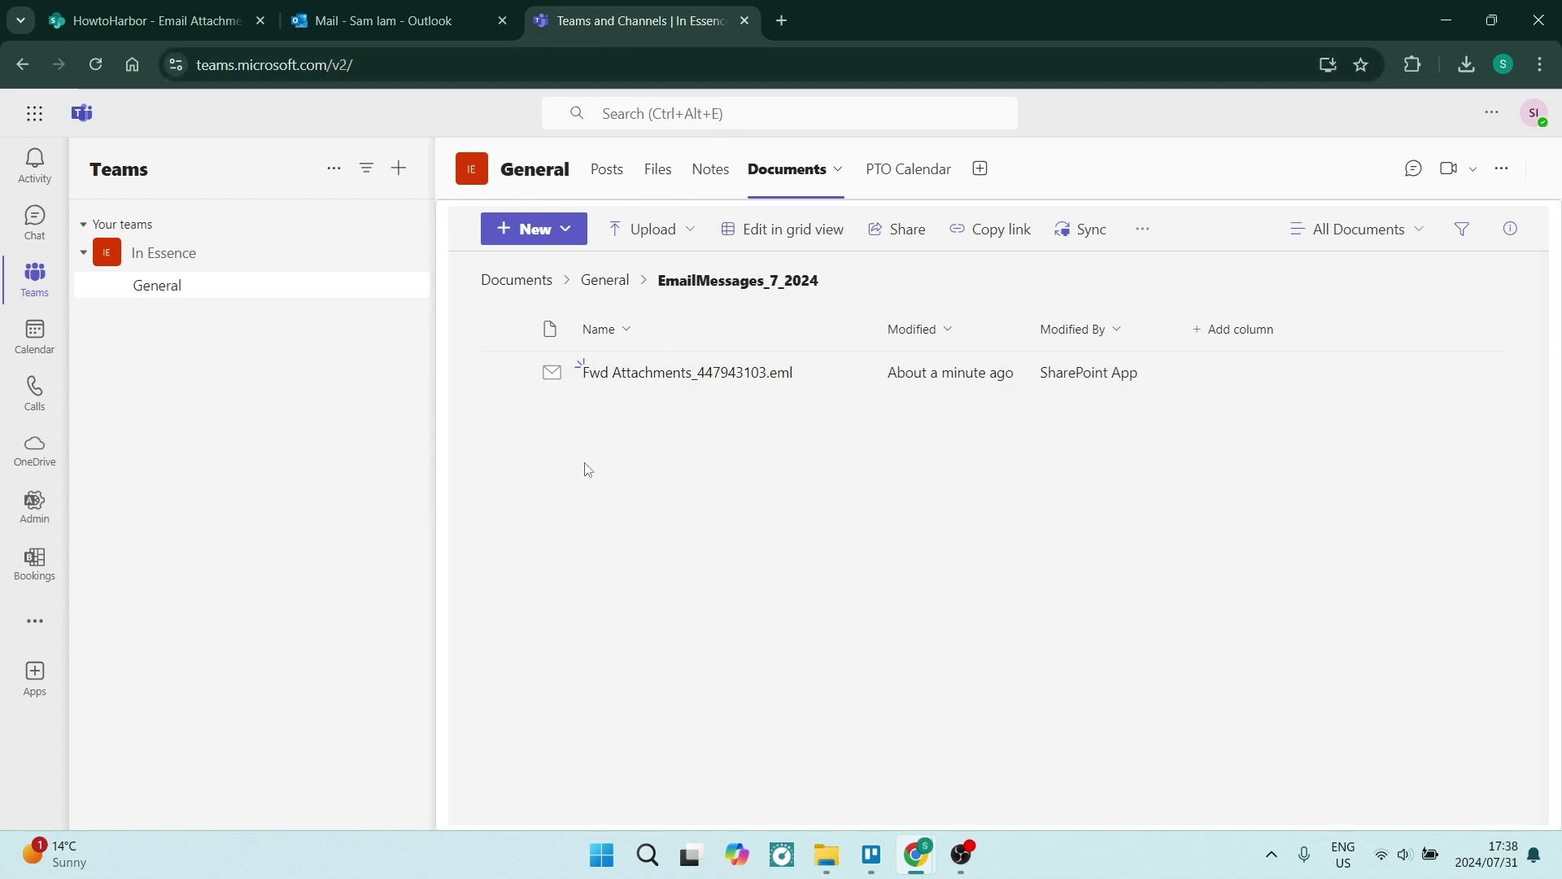
{"action": "left_click", "coordinate": [146, 20]}
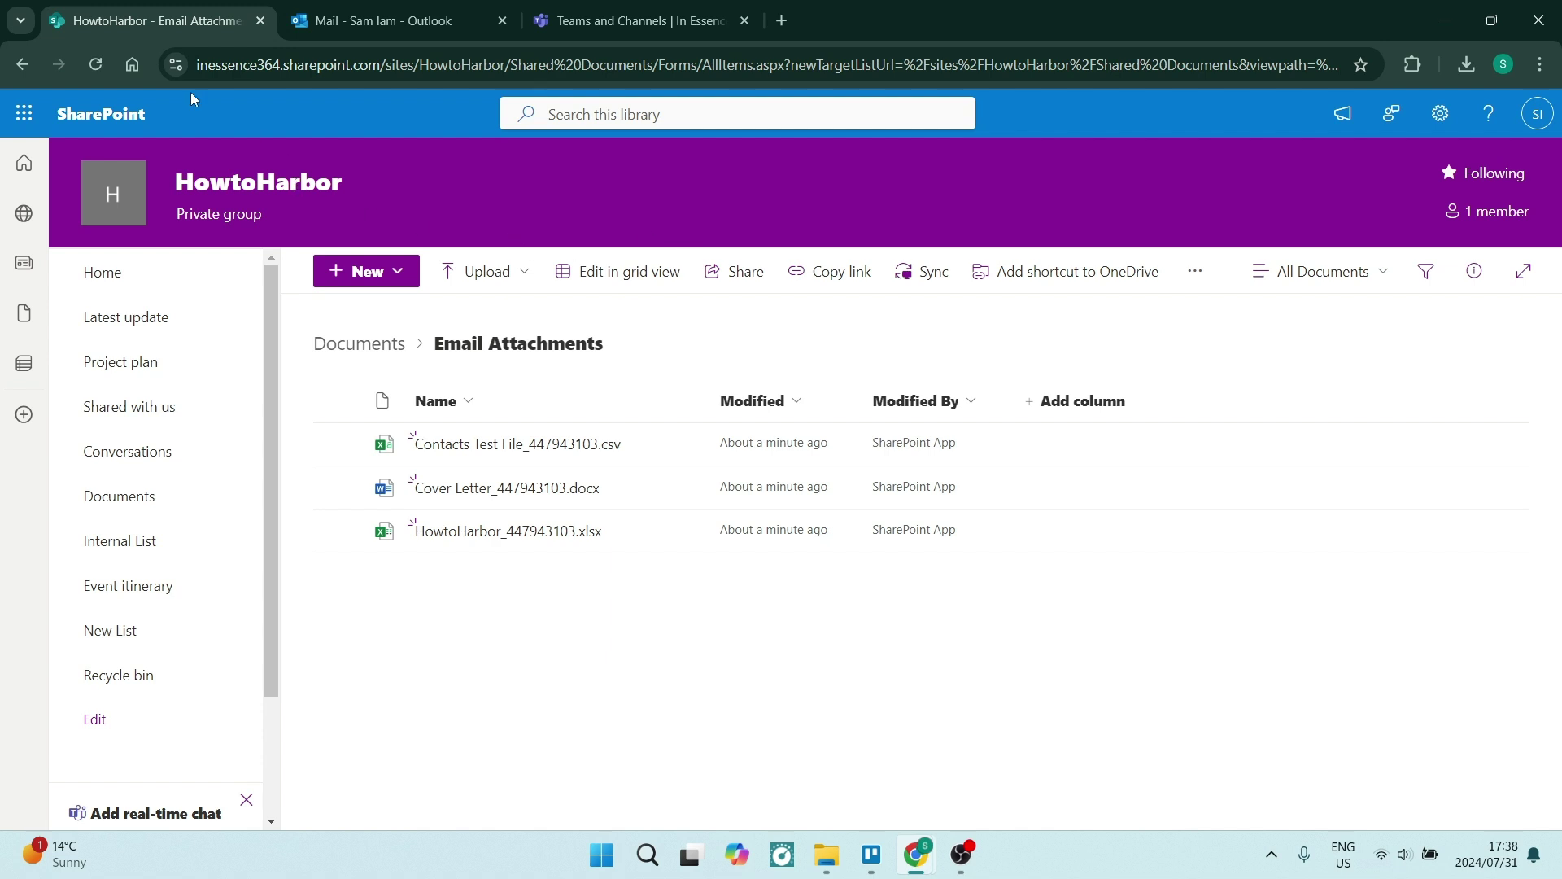
- From the SharePoint start page, open the HowtoHarbor site and choose New > App
{"action": "left_click", "coordinate": [104, 114]}
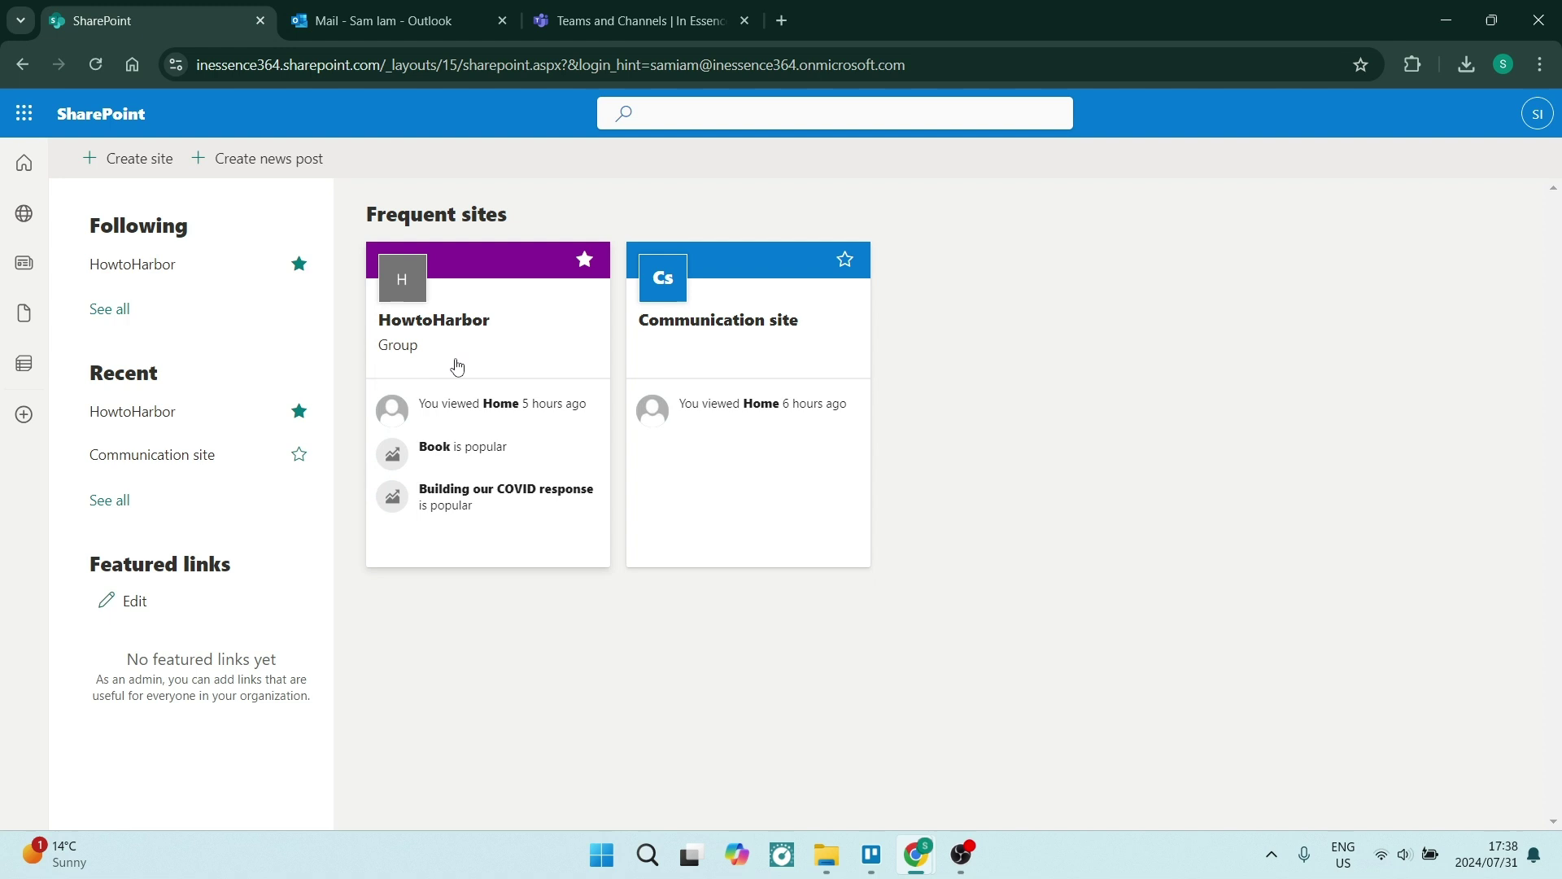
{"action": "left_click", "coordinate": [456, 358]}
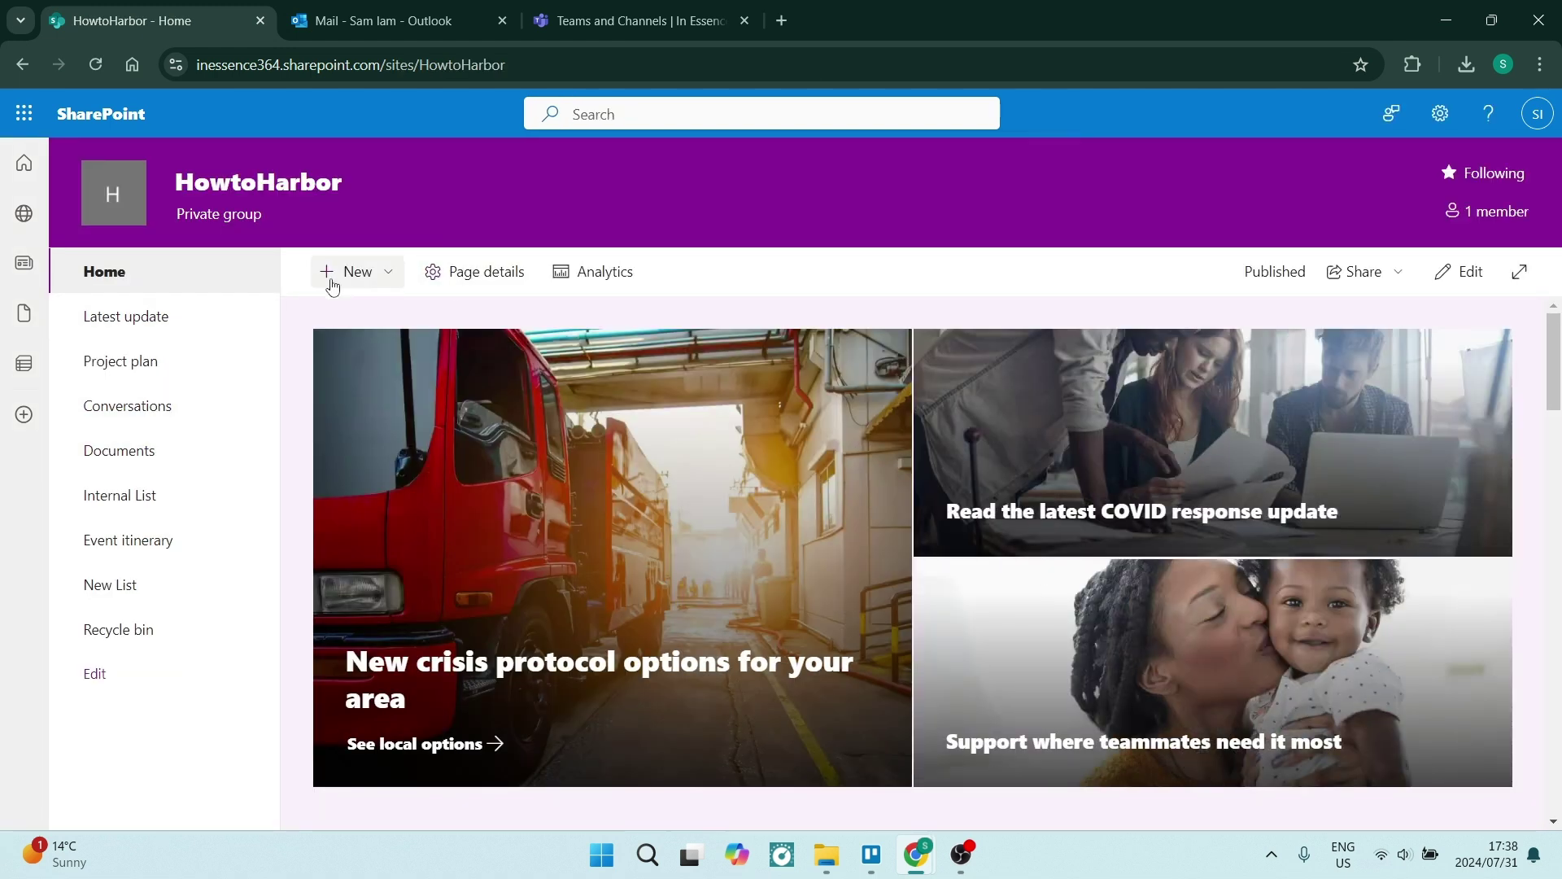
{"action": "left_click", "coordinate": [332, 276]}
{"action": "left_click", "coordinate": [342, 569]}
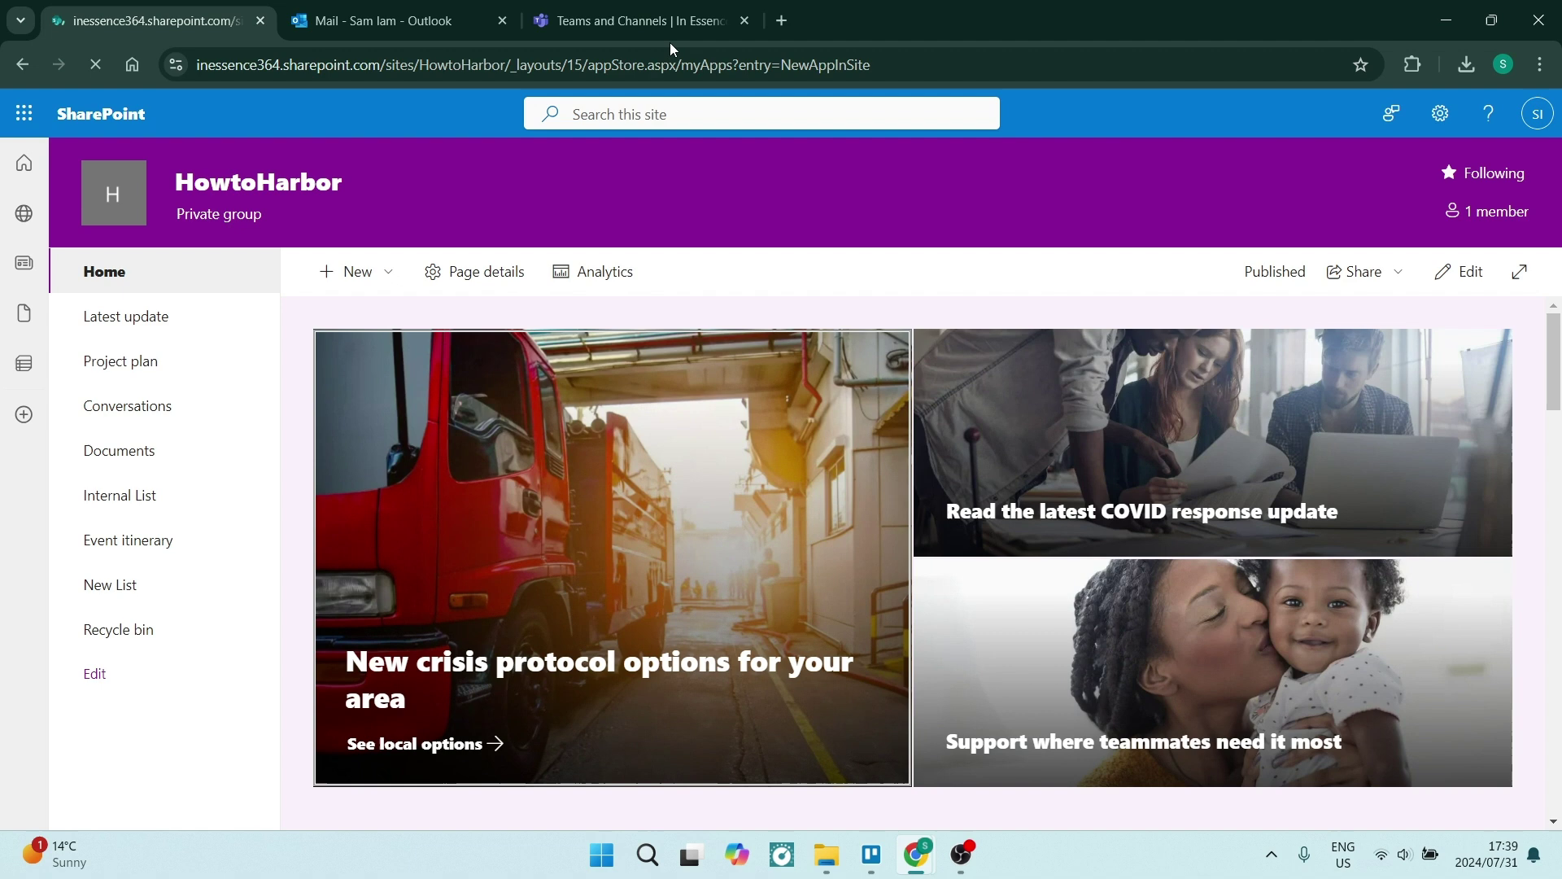
{"action": "key", "text": "ctrl+shift+Tab"}
{"action": "key", "text": "ctrl+shift+Tab"}
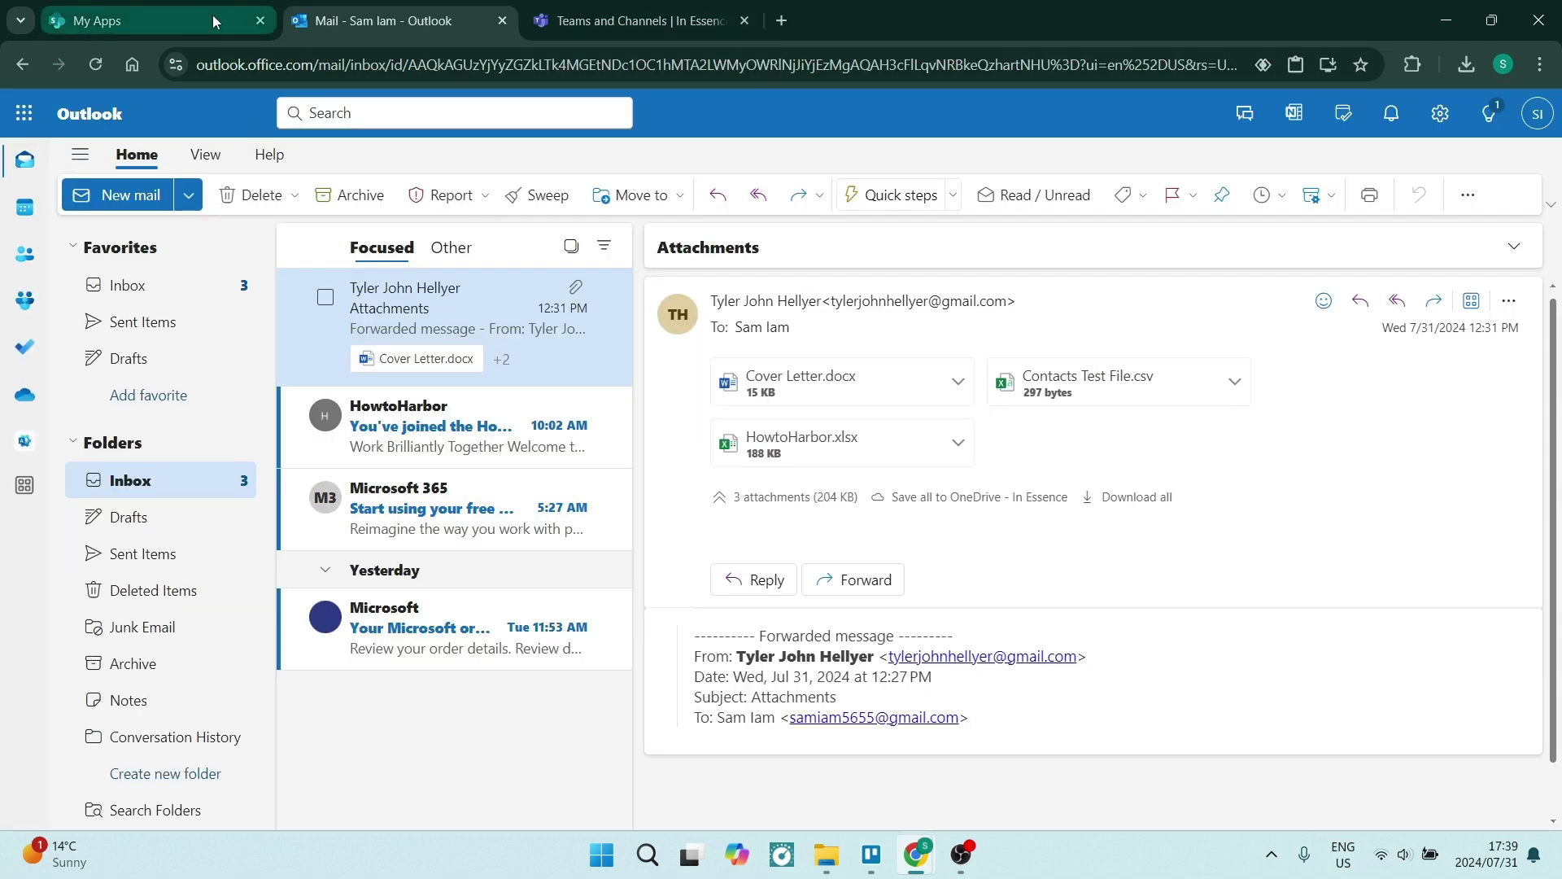
{"action": "left_click", "coordinate": [212, 17]}
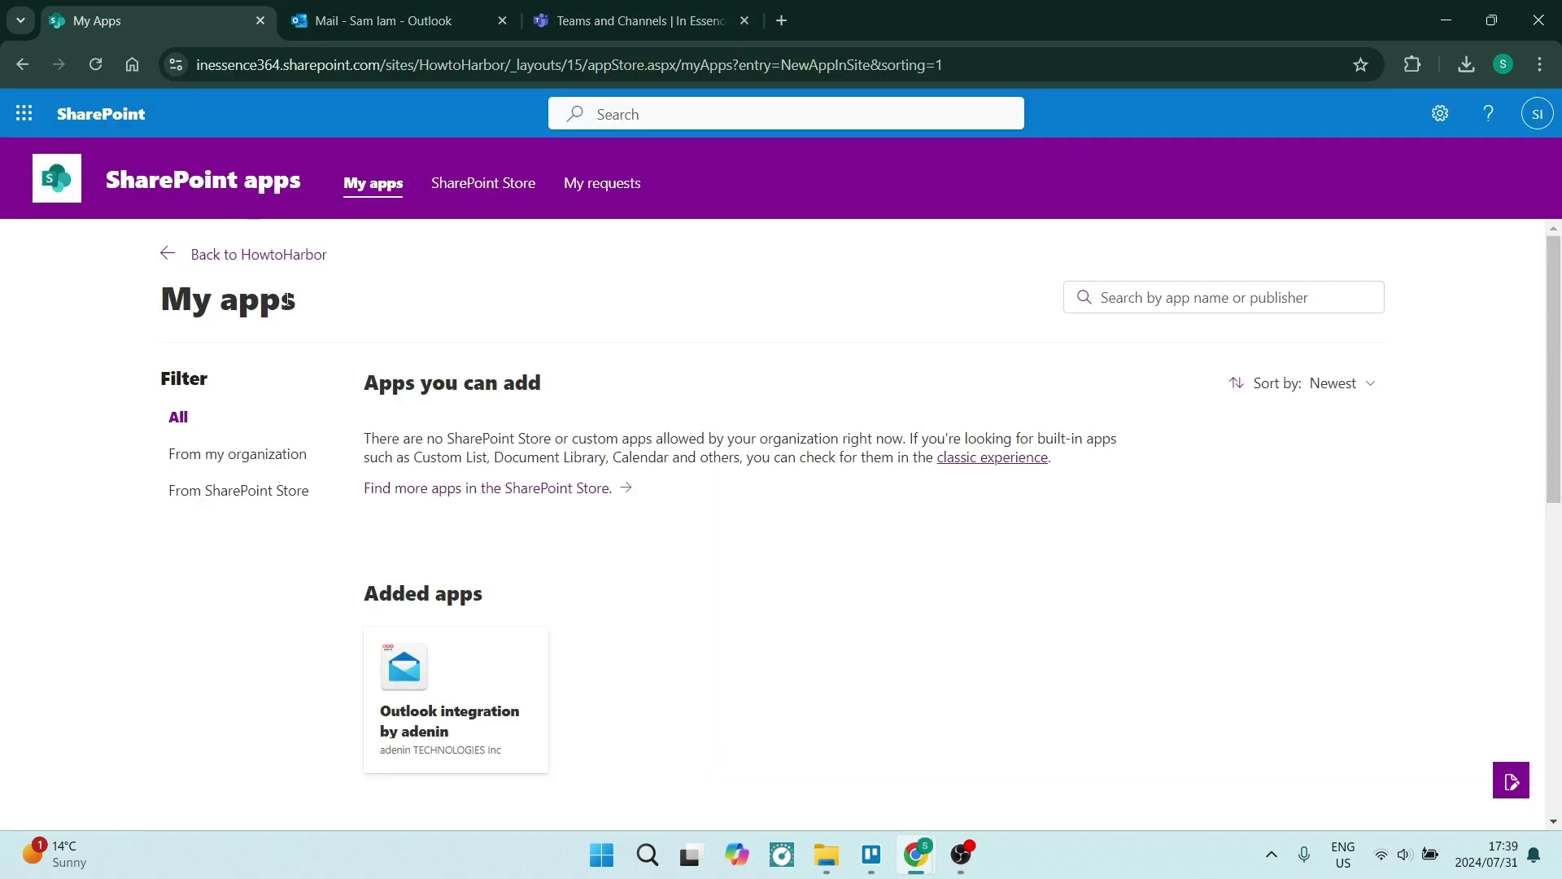